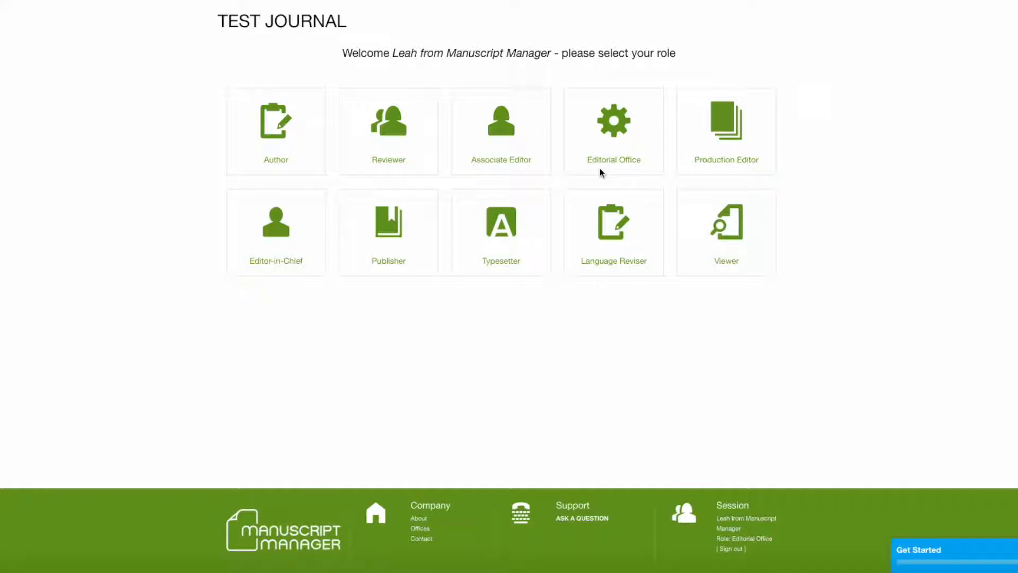
- Enter Test Journal as Editorial Office and open the Configure page
left_click(613, 123)
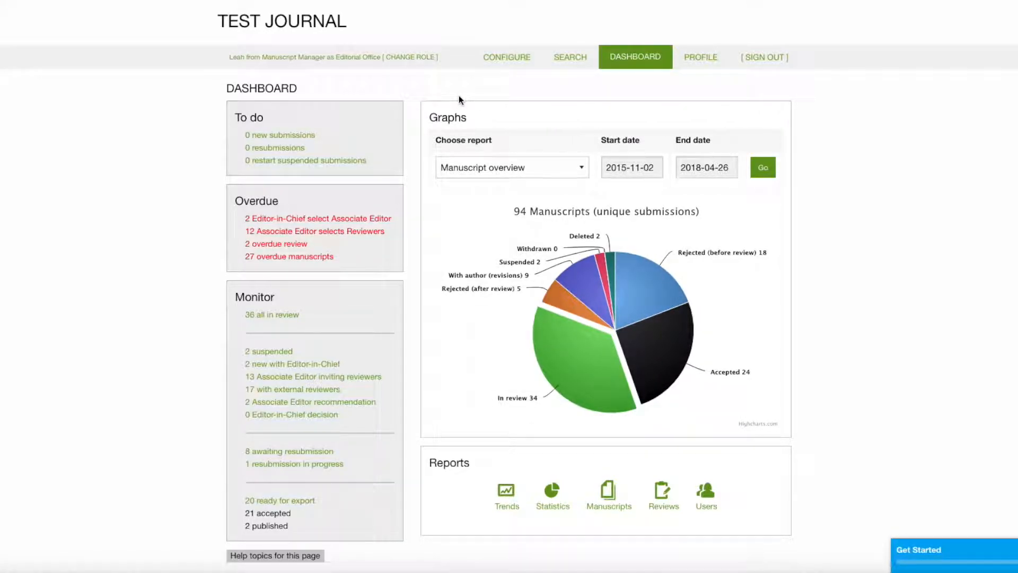
left_click(505, 58)
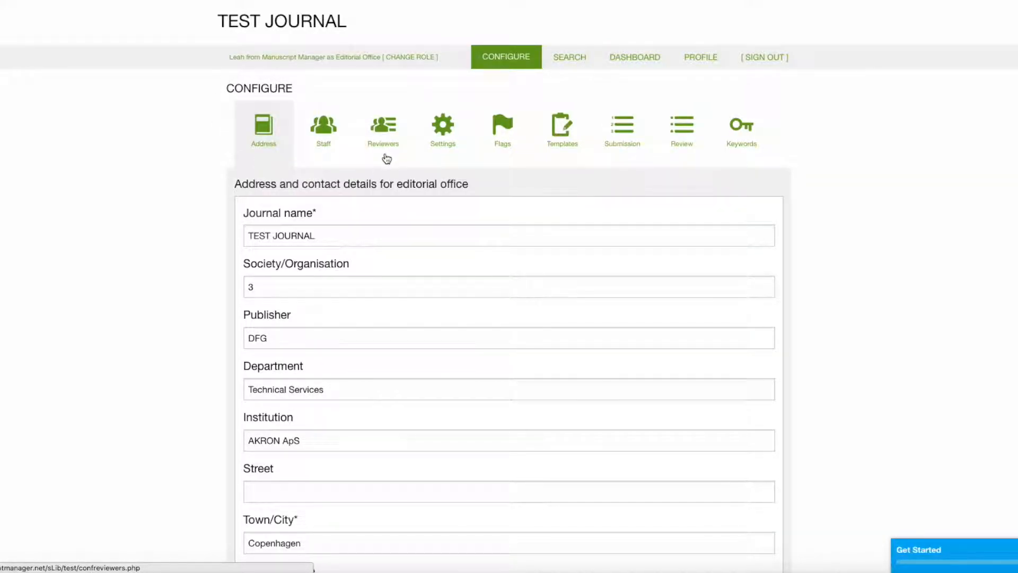
- Show the Reviewers list of 68 reviewers, keeping Reviewer as the role title
left_click(383, 126)
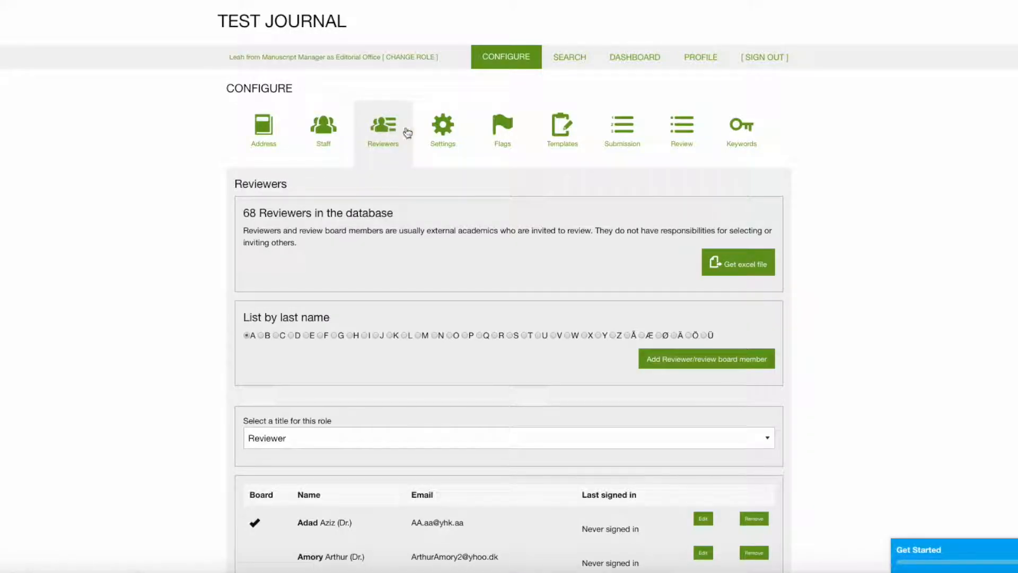
scroll(805, 135, "down", 2)
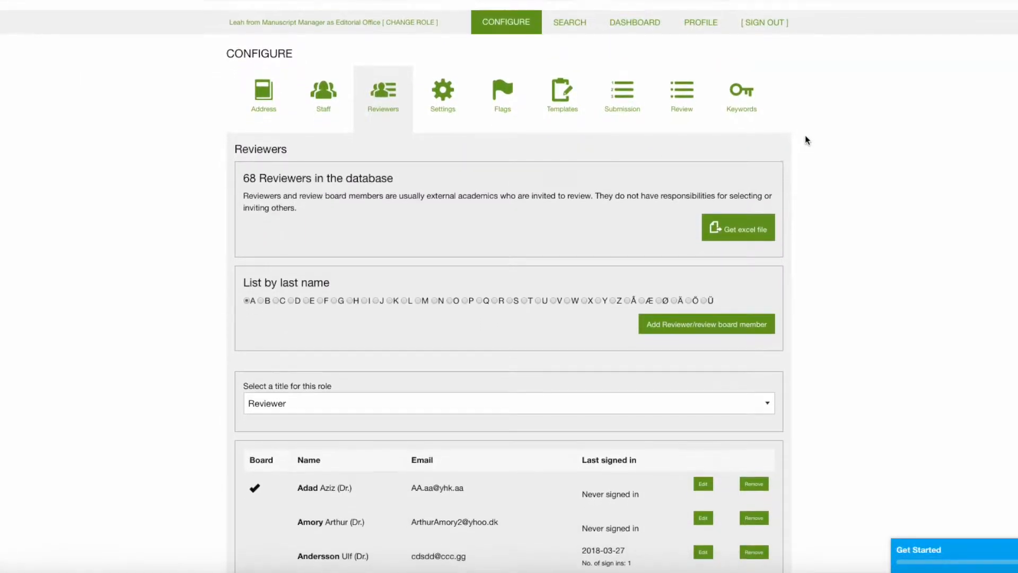
scroll(806, 139, "down", 4)
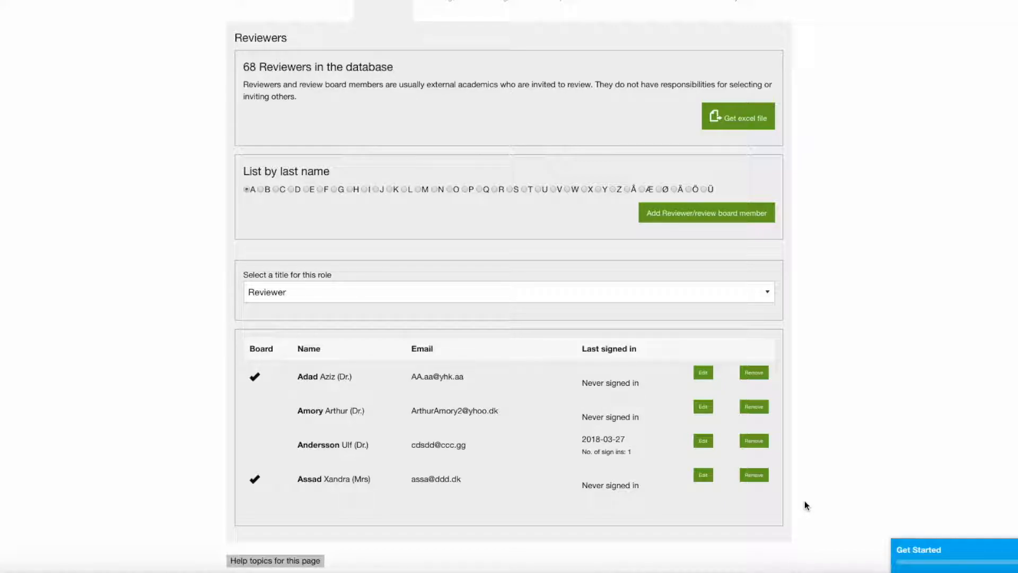
left_click(769, 294)
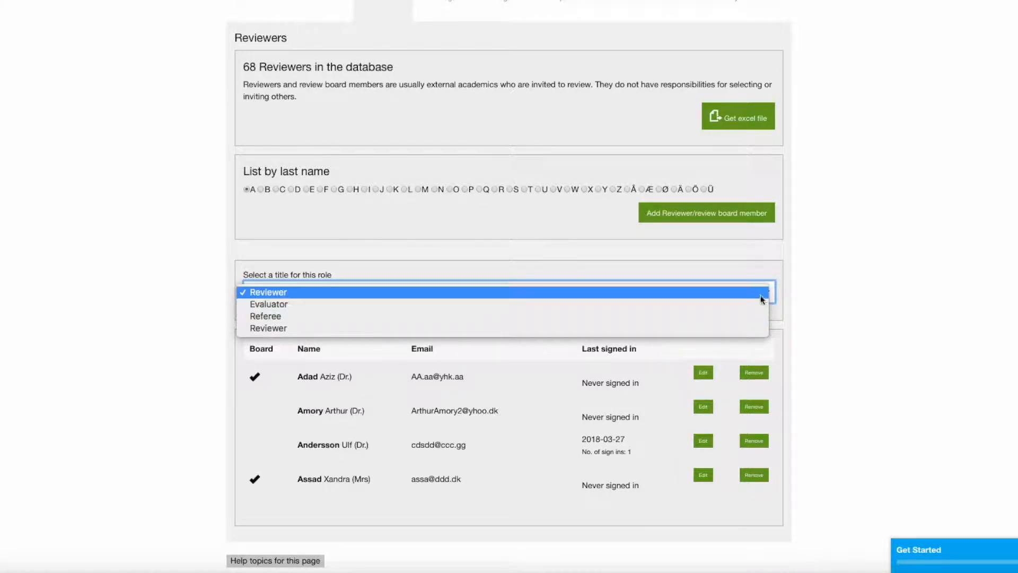
left_click(762, 296)
scroll(804, 298, "up", 1)
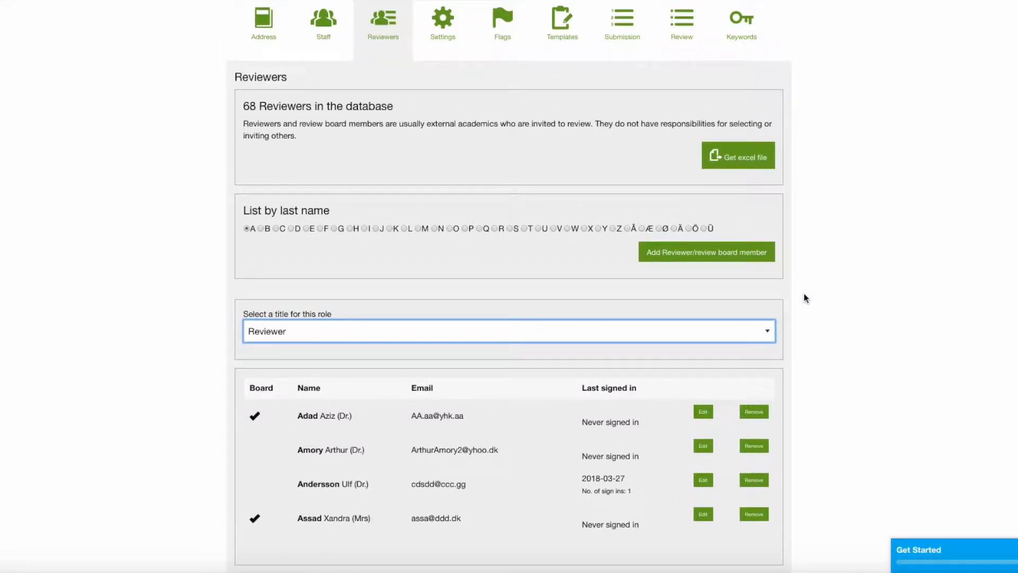
scroll(804, 296, "up", 2)
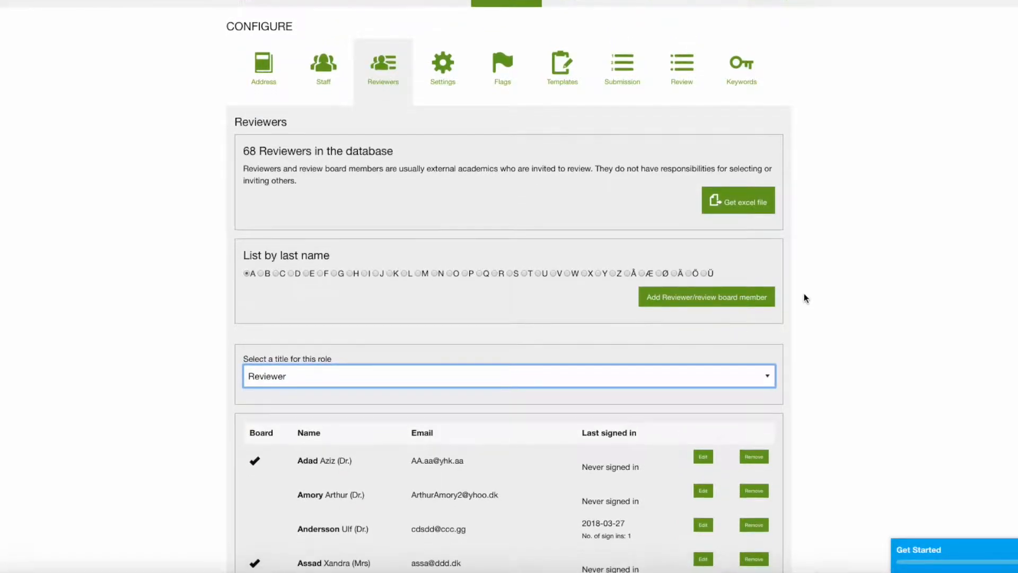
scroll(804, 296, "down", 1)
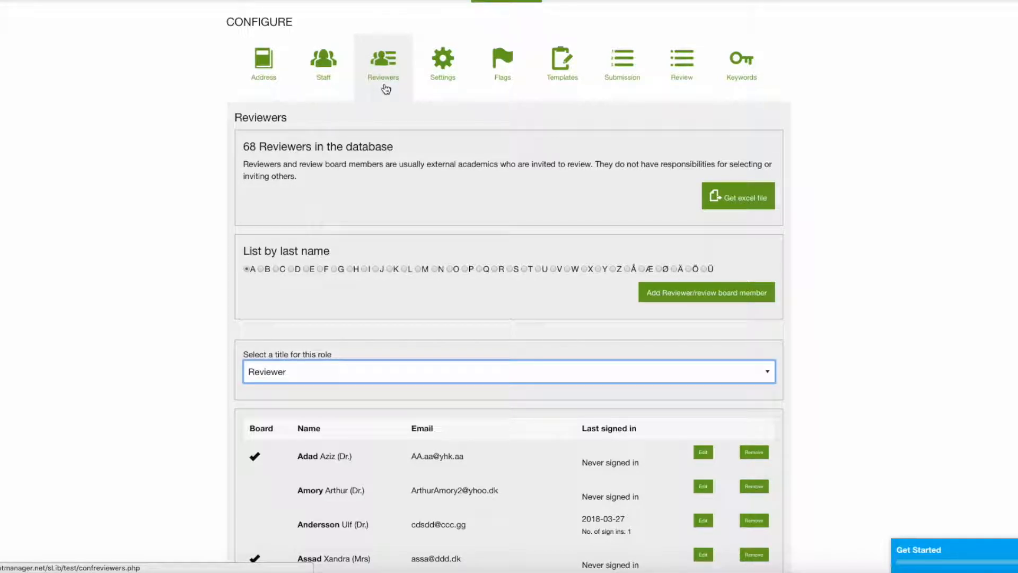
- Start a new reviewer with title Dr. and enter the first and last name
left_click(709, 301)
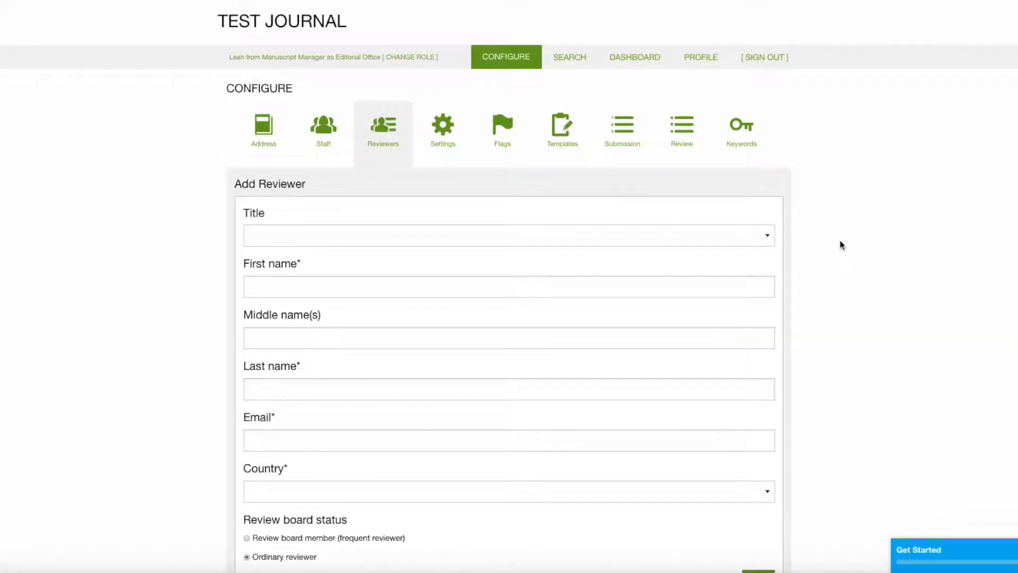
scroll(840, 243, "down", 2)
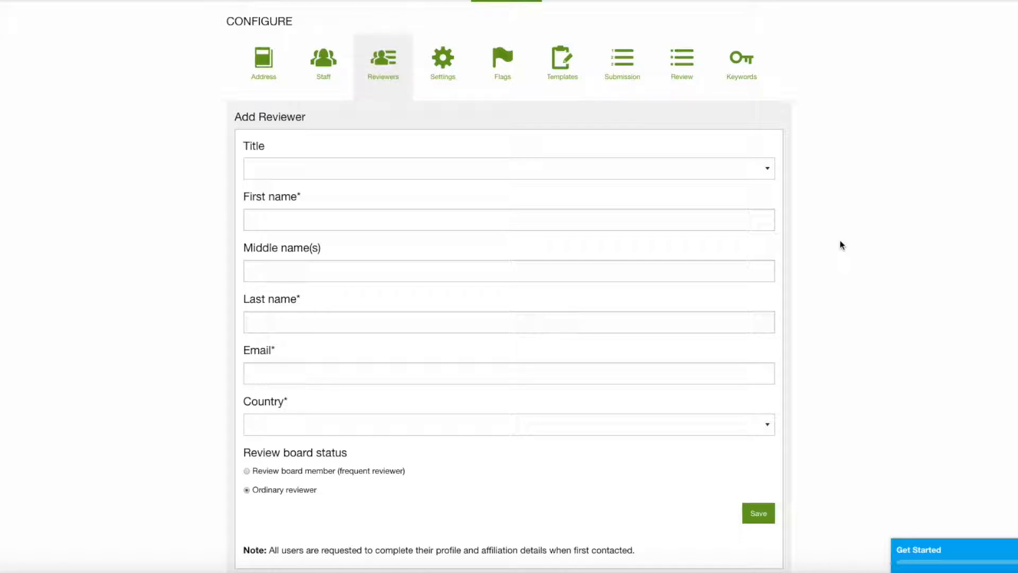
left_click(767, 168)
key("Return")
left_click(516, 220)
type("John")
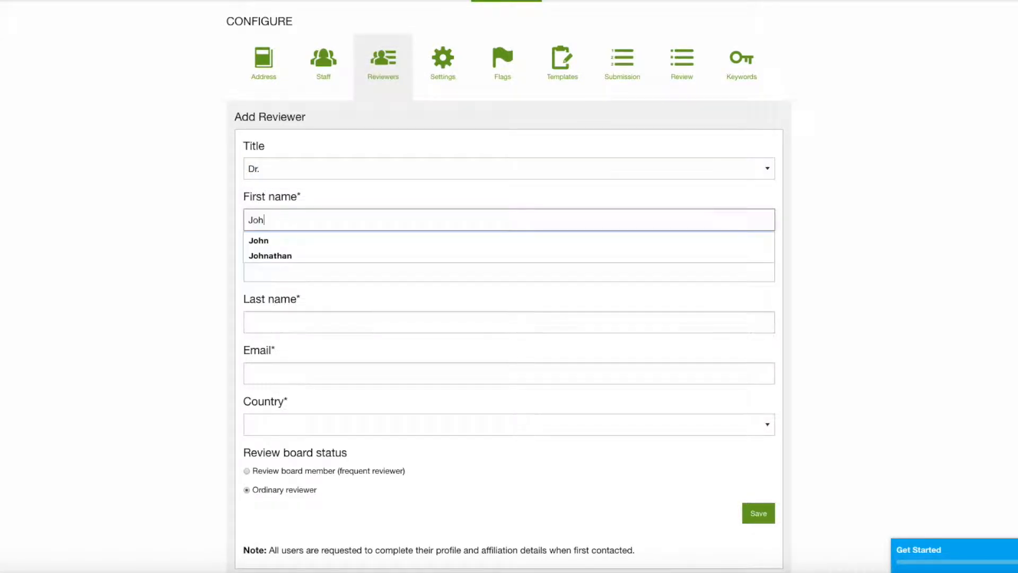
left_click(430, 322)
type("Doe")
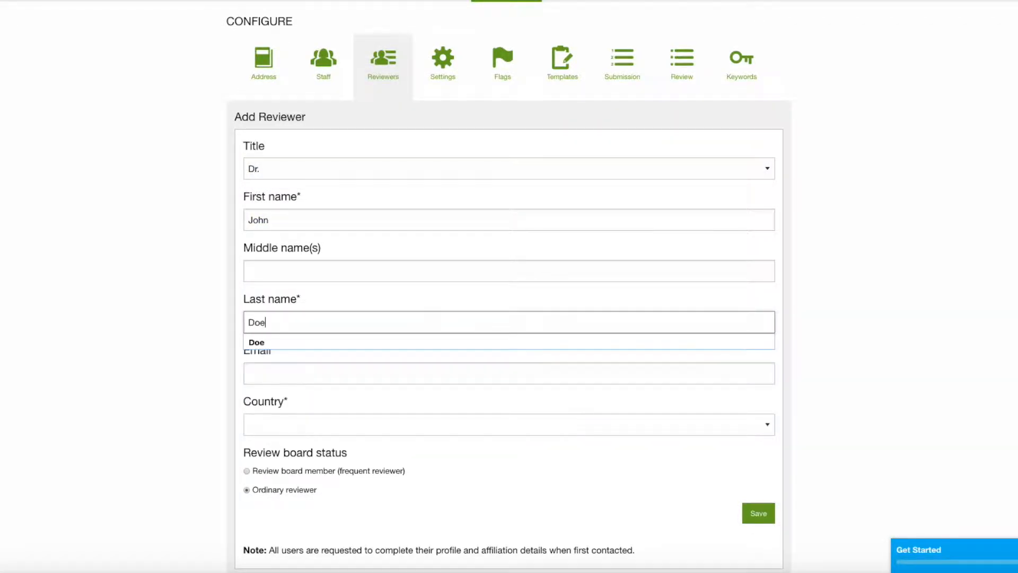
- Enter the reviewer's e-mail, set country to Andorra as an Ordinary reviewer, and save
left_click(405, 375)
type("dd@dd.dd")
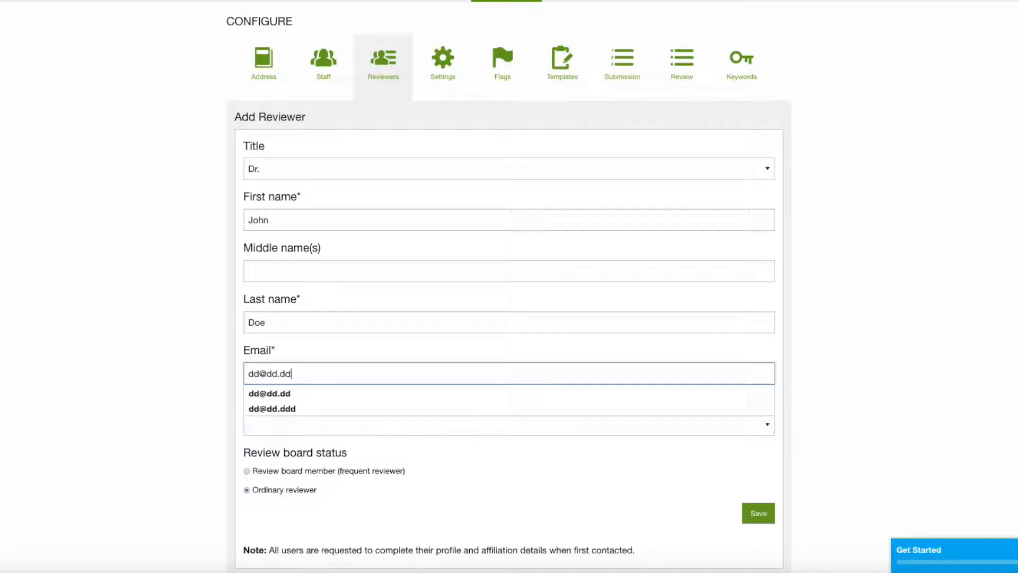
left_click(397, 424)
left_click(390, 482)
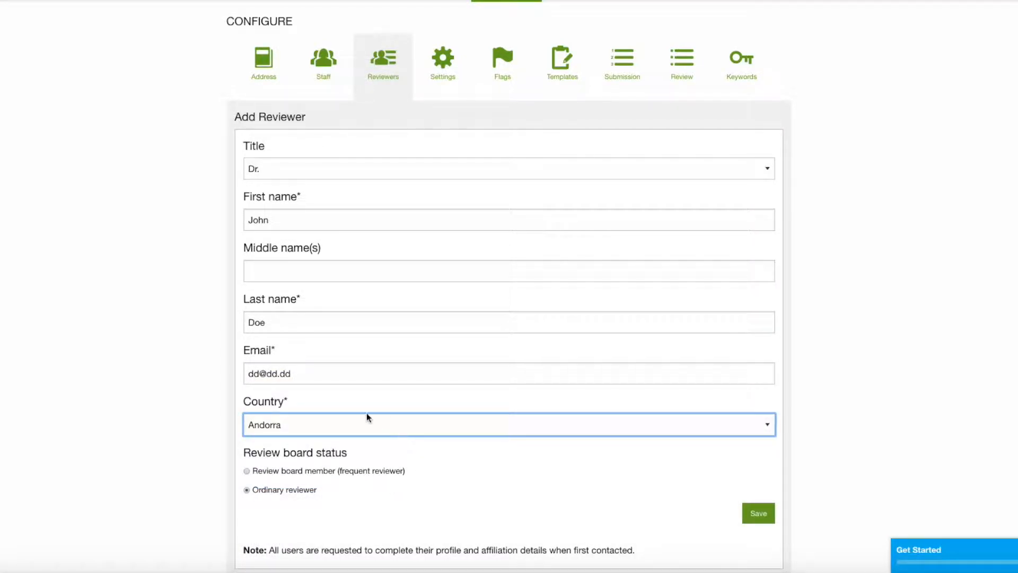
left_click_drag(218, 485, 227, 501)
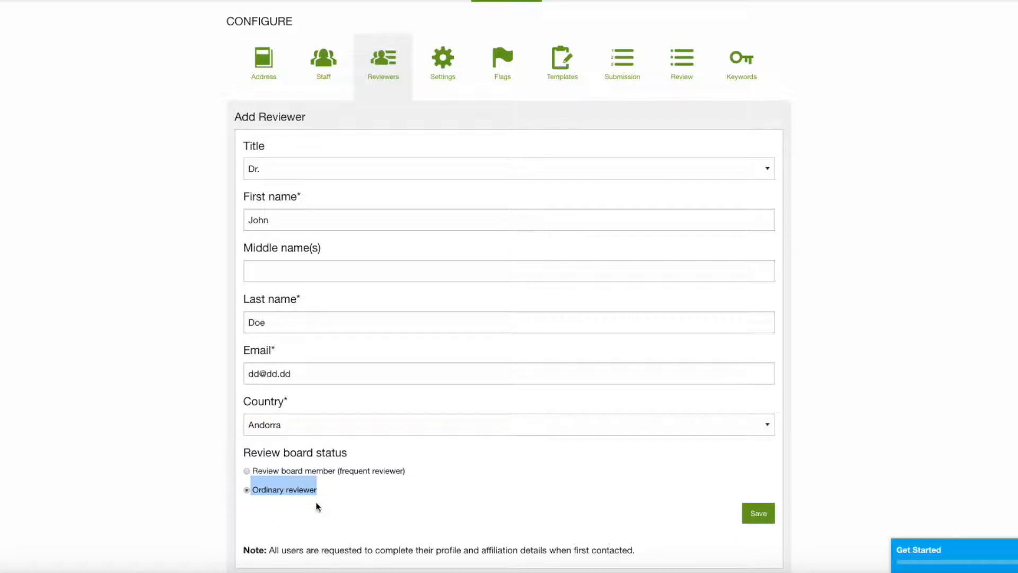
left_click(419, 469)
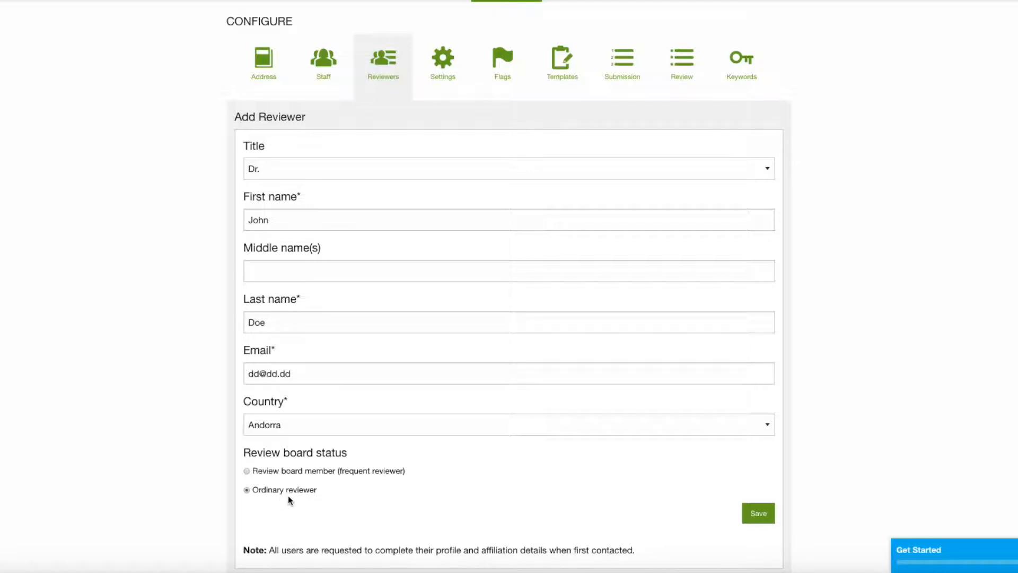
left_click(758, 515)
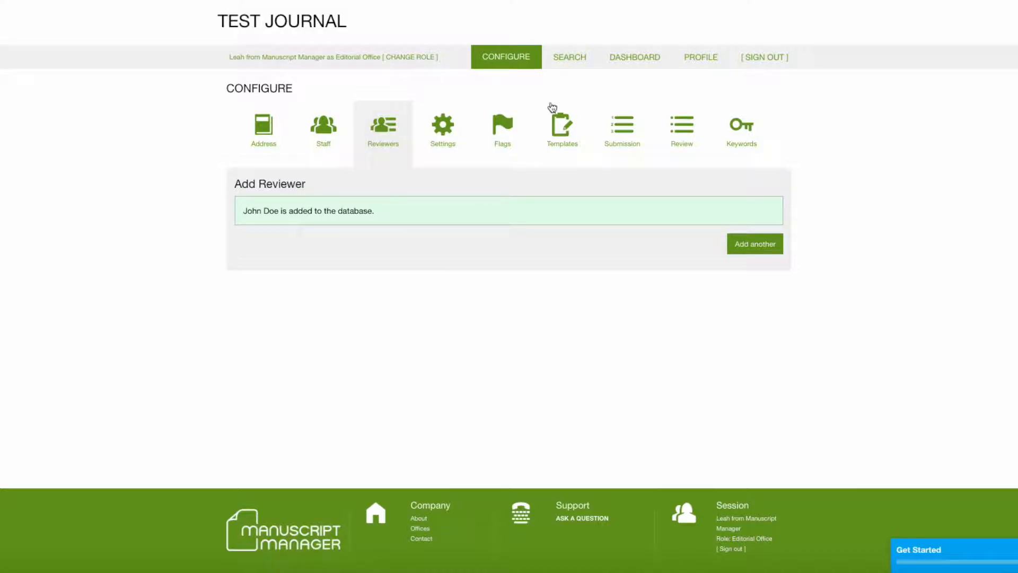
- Run a Person search for the new reviewer's surname, then return to Configure
left_click(570, 68)
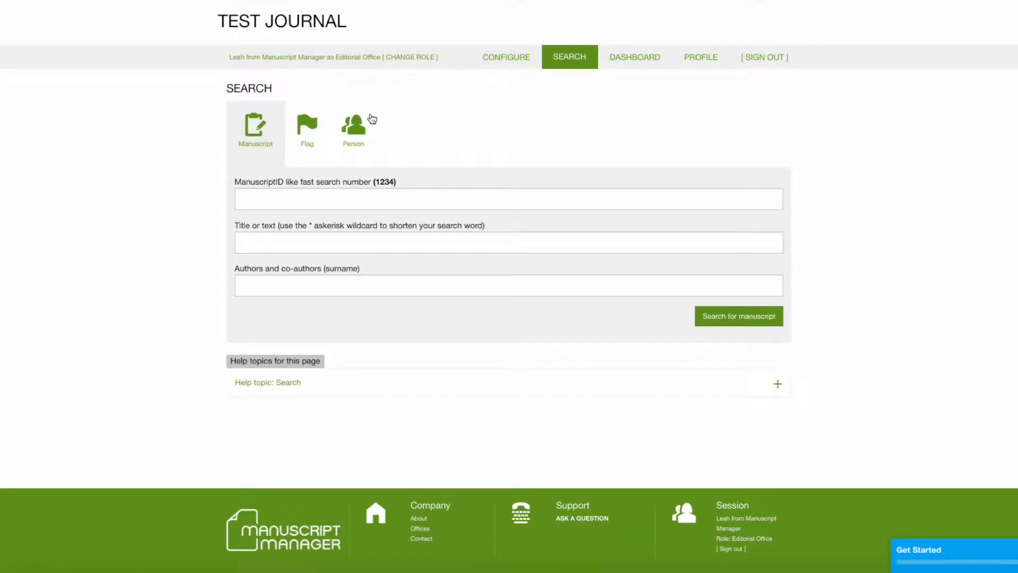
left_click(365, 130)
left_click(284, 203)
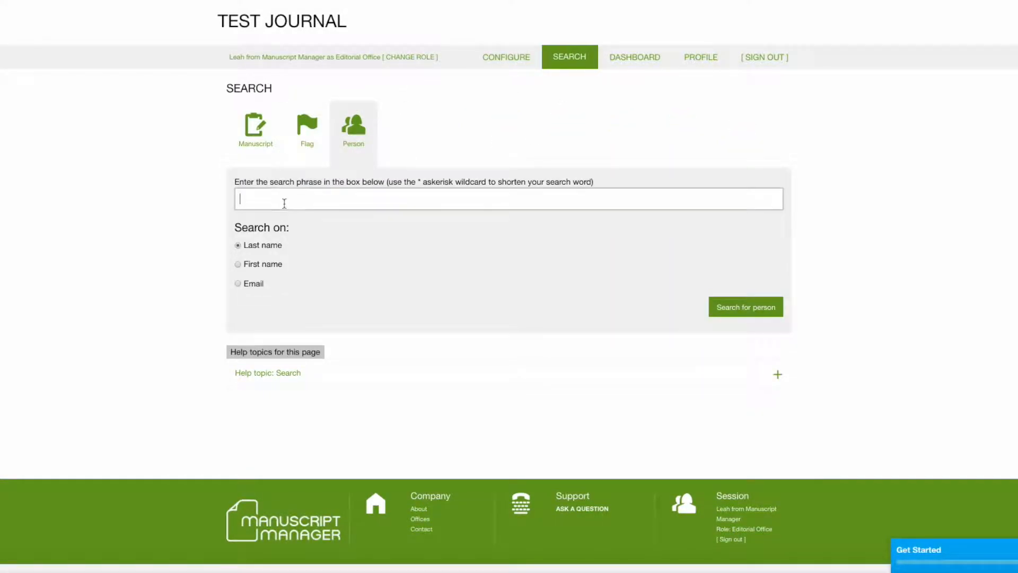
type("Doe")
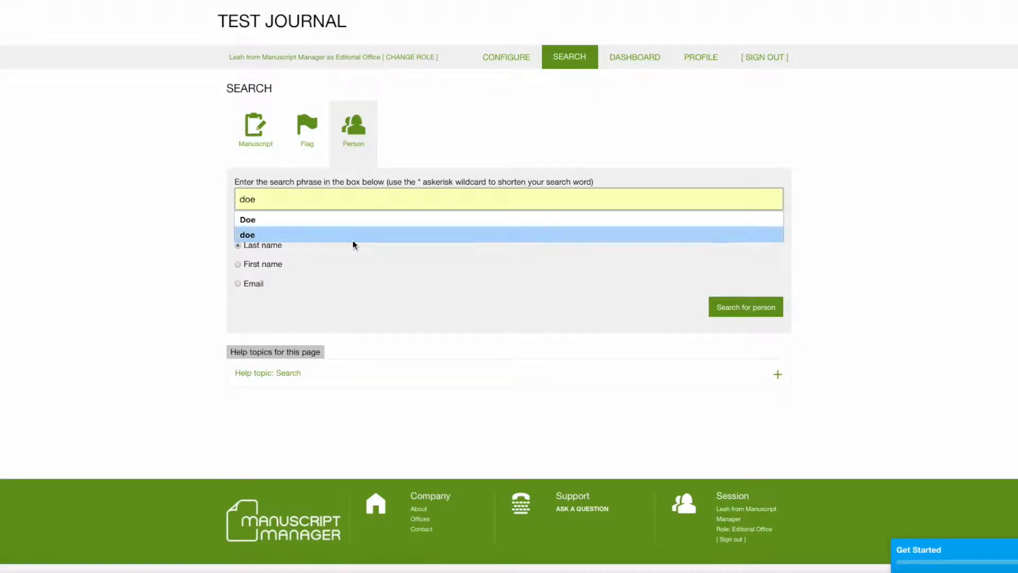
left_click(735, 309)
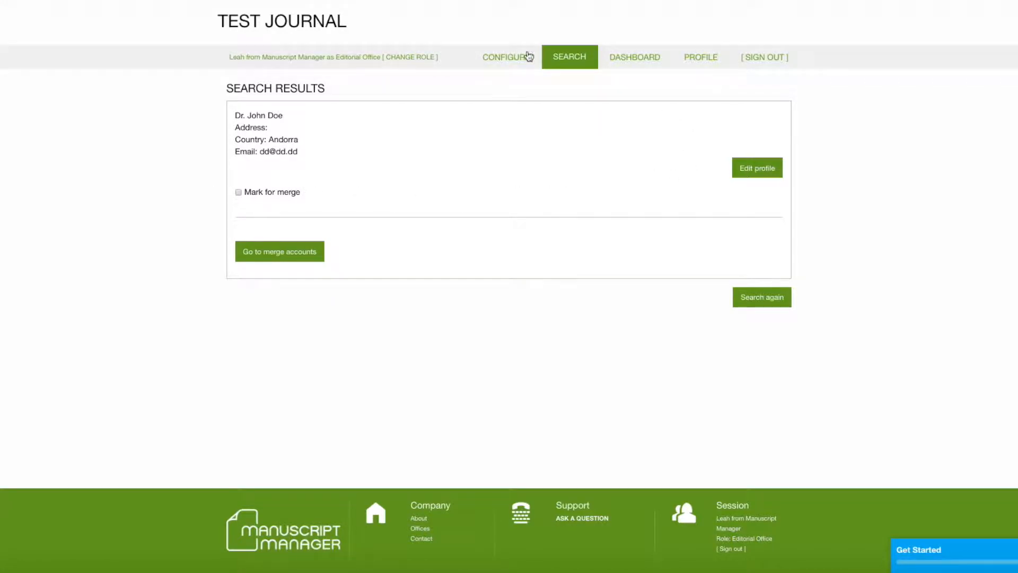
left_click(509, 59)
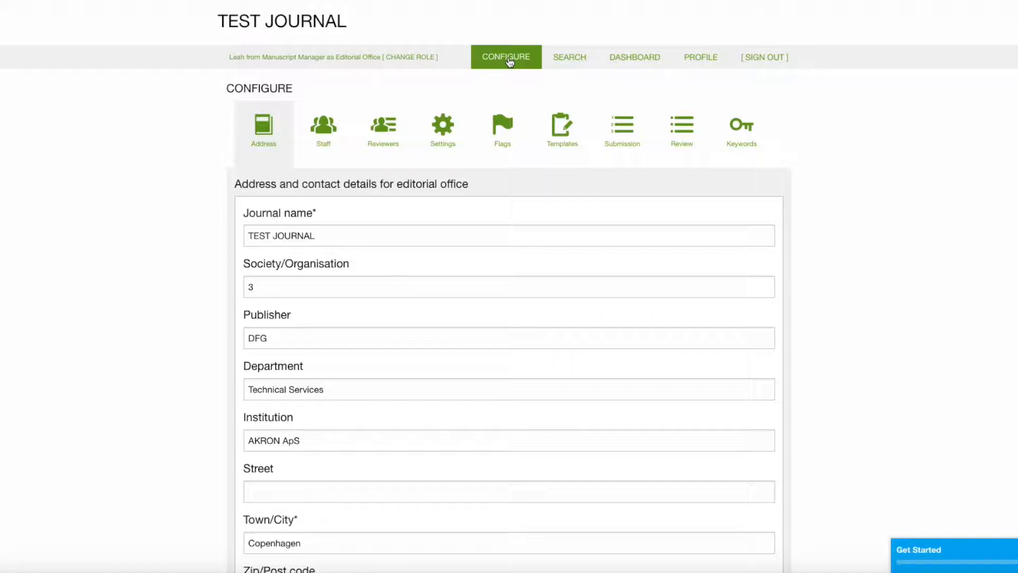
- List reviewers with last names starting with D, now counting 69 reviewers
left_click(387, 144)
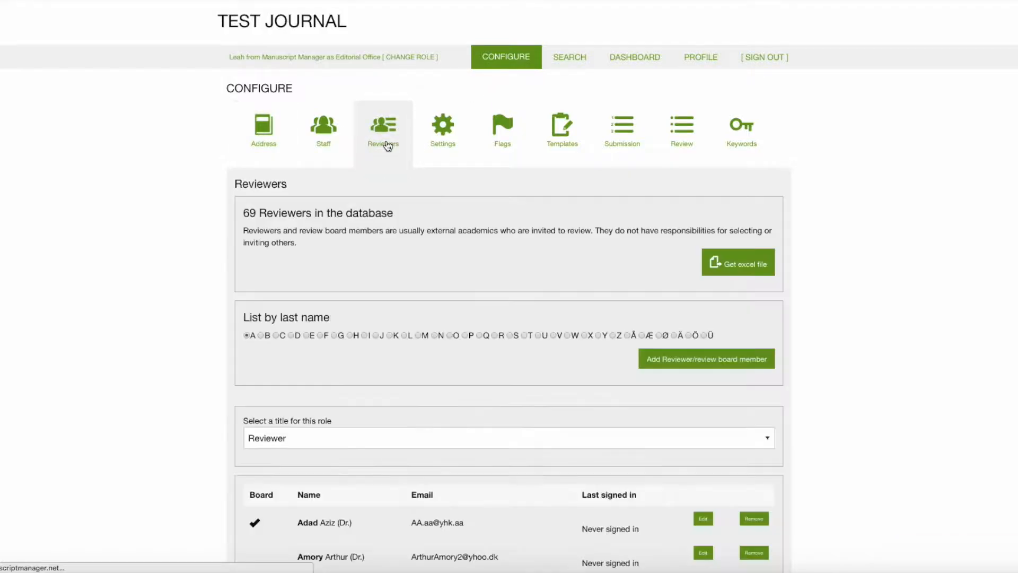
left_click(291, 336)
scroll(290, 336, "down", 6)
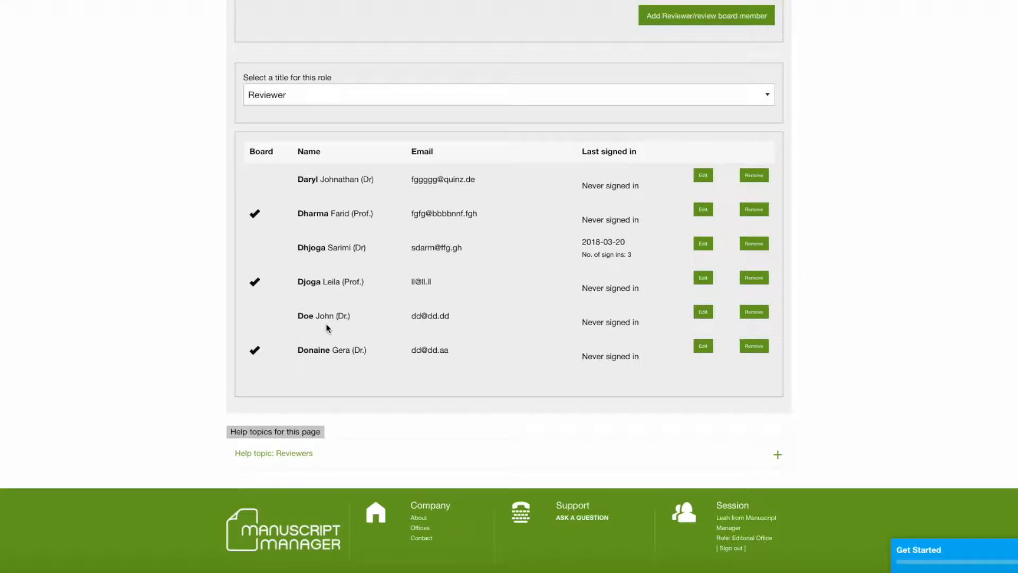
scroll(834, 327, "up", 2)
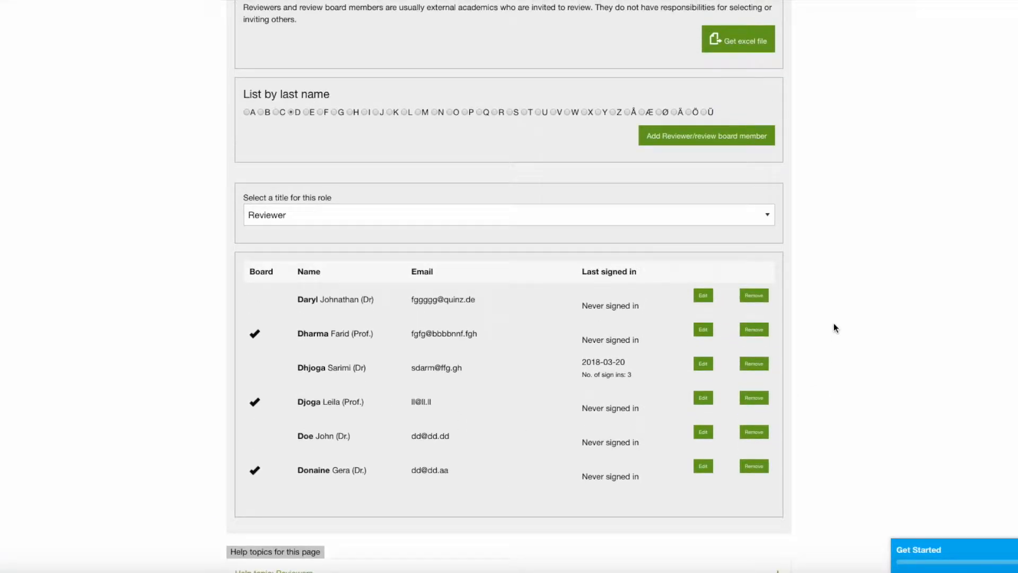
scroll(833, 324, "up", 4)
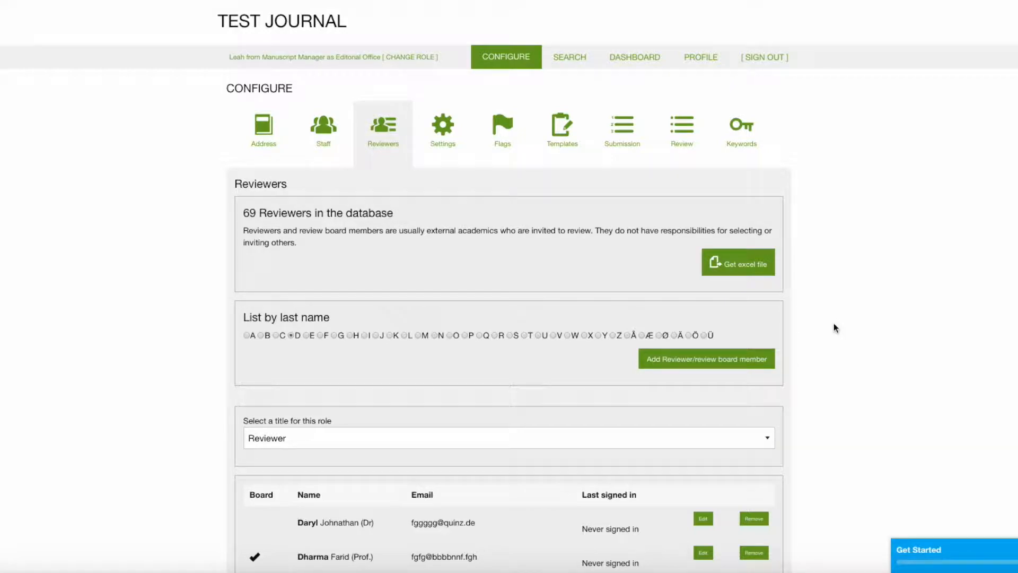
scroll(833, 324, "down", 3)
scroll(833, 324, "down", 1)
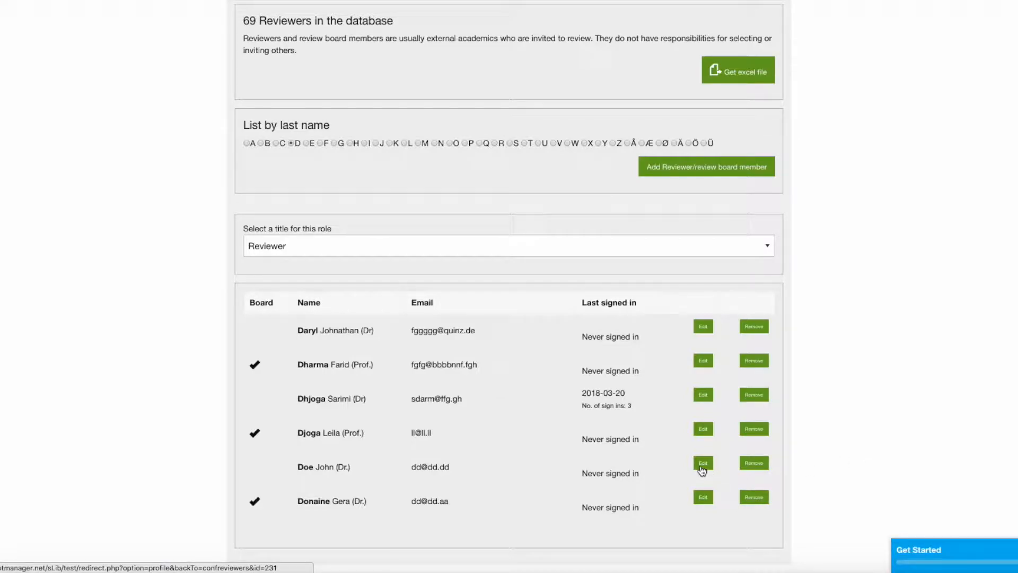
scroll(838, 451, "up", 4)
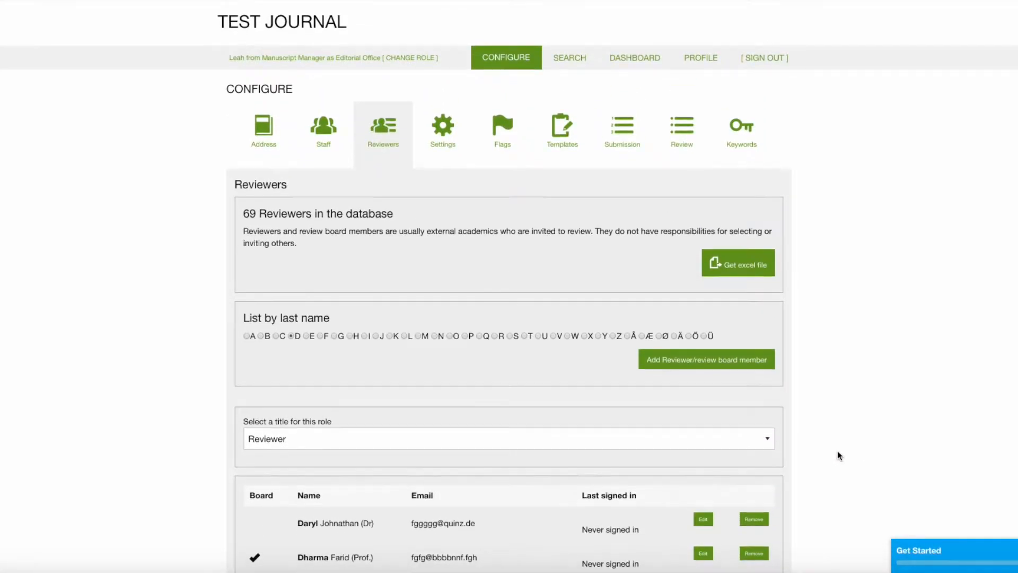
- Run a Person search for the D-surname reviewer's last name
left_click(573, 56)
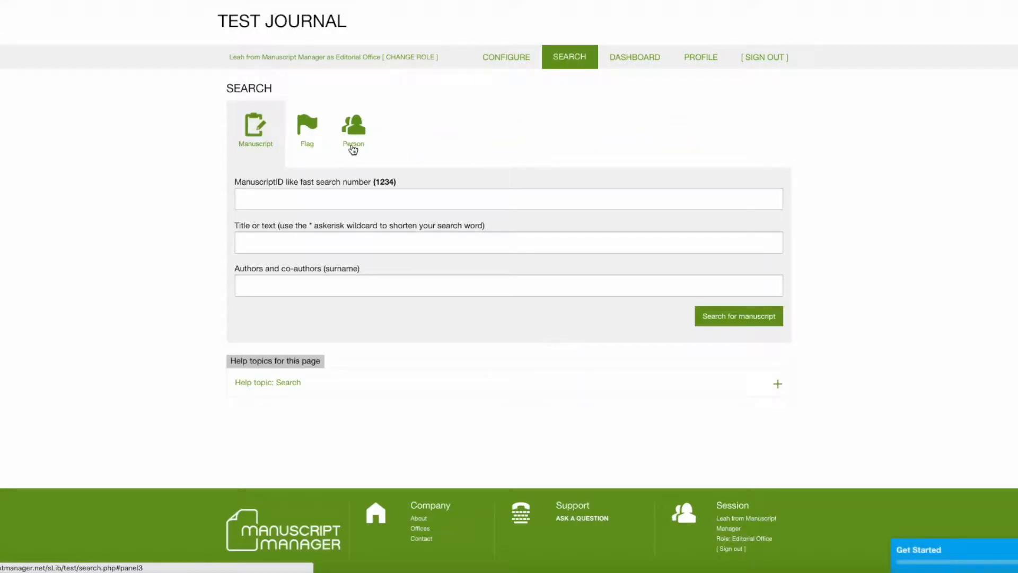
left_click(355, 136)
left_click(341, 197)
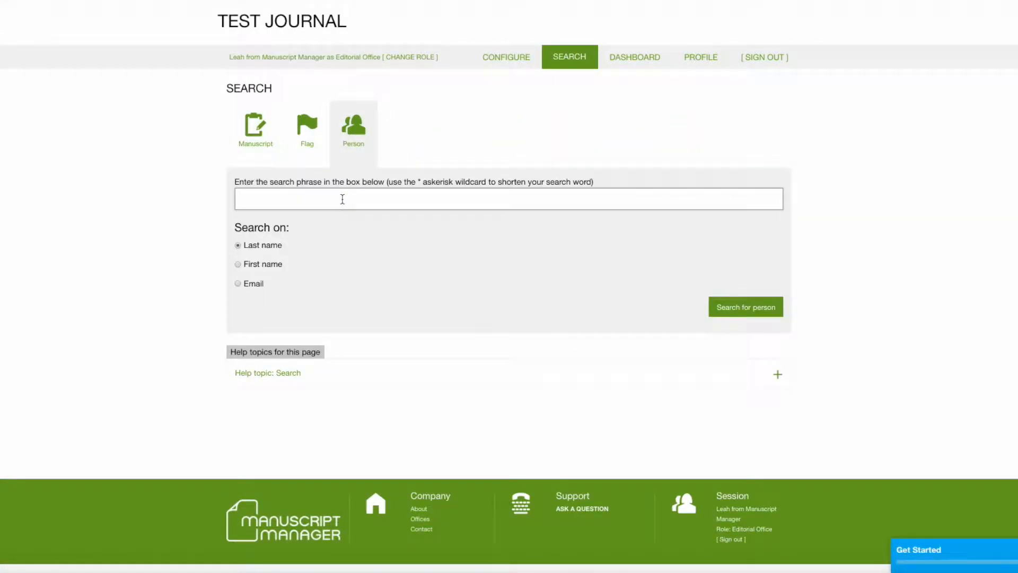
type("doe")
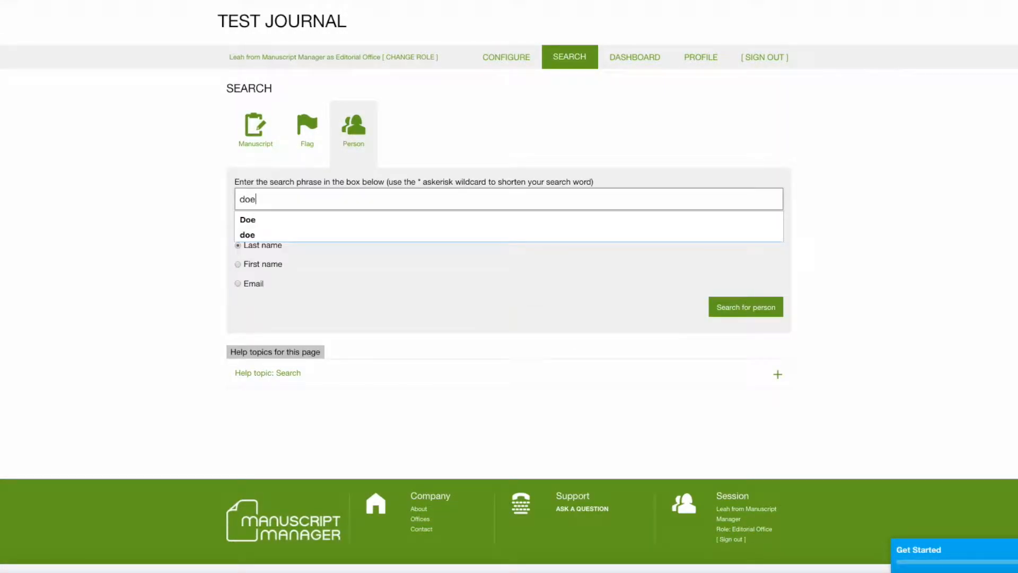
left_click(743, 310)
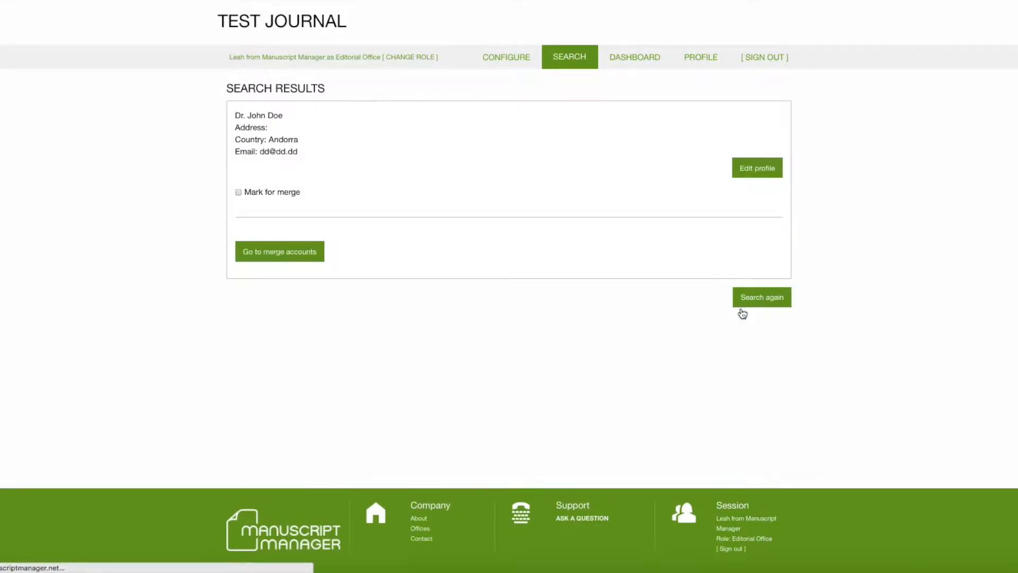
- Open the found reviewer's profile, showing title Dr. and country Andorra
left_click(748, 171)
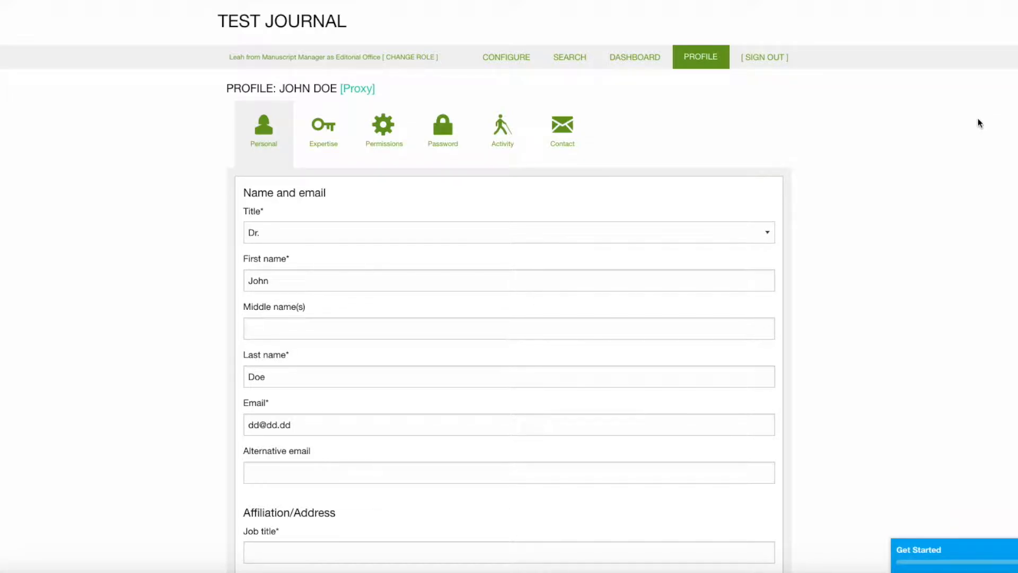
scroll(894, 186, "down", 1)
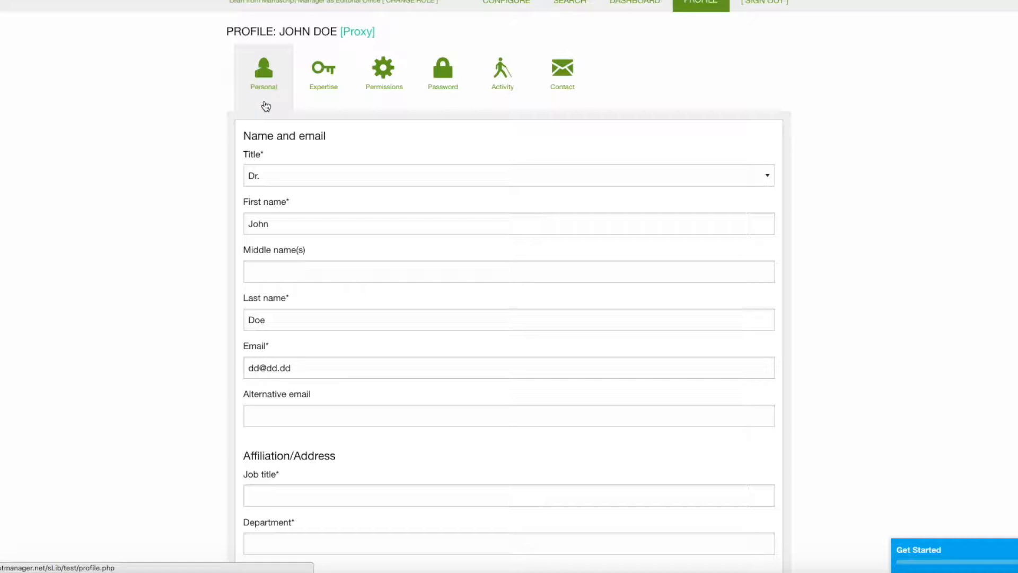
scroll(415, 366, "down", 5)
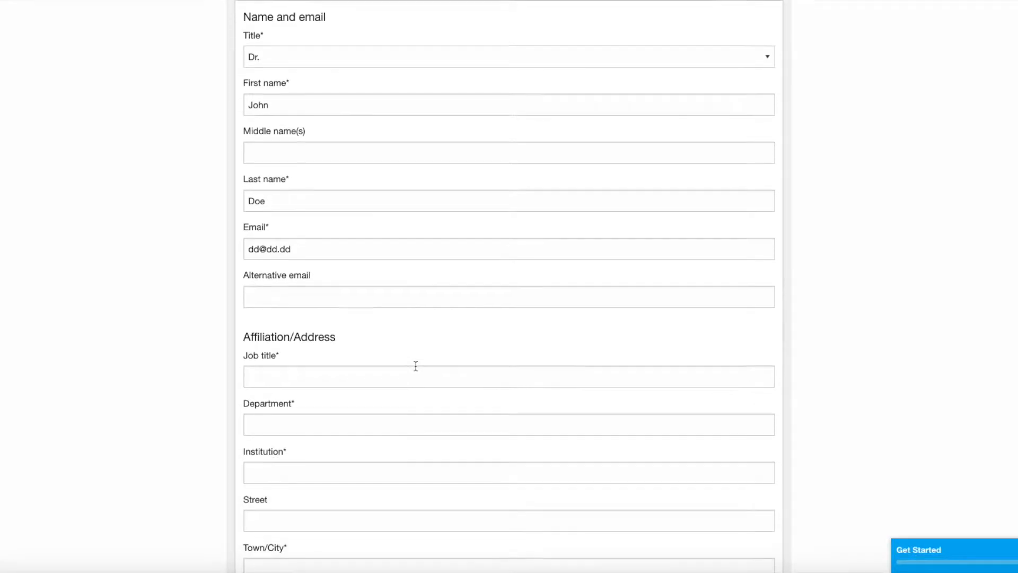
scroll(416, 366, "down", 5)
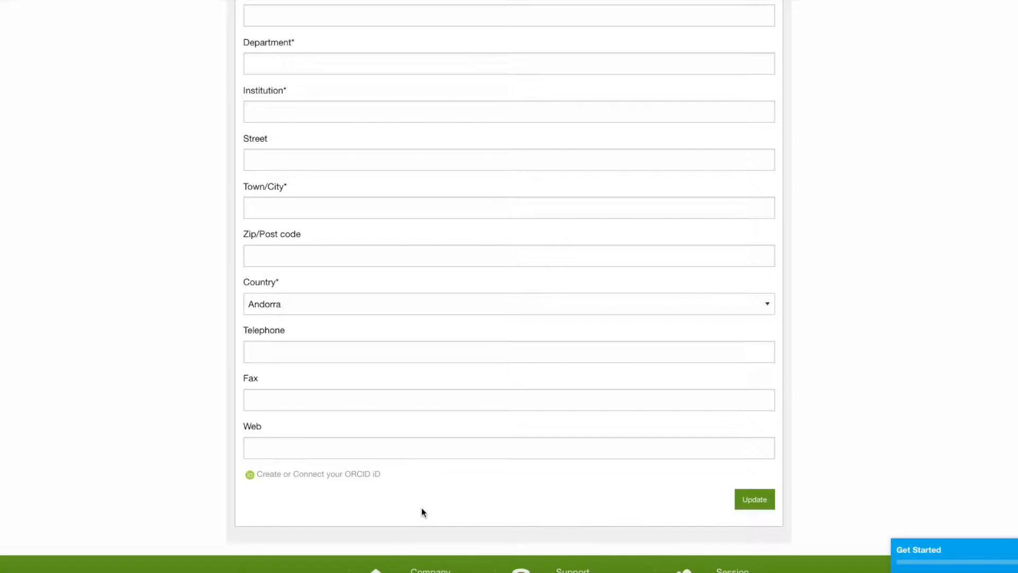
scroll(423, 511, "up", 10)
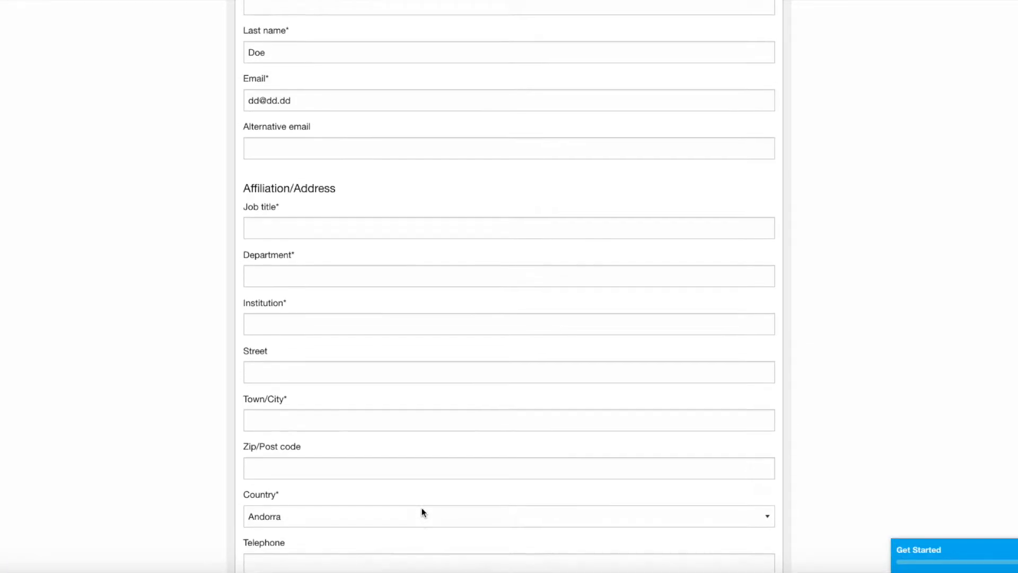
scroll(424, 513, "up", 1)
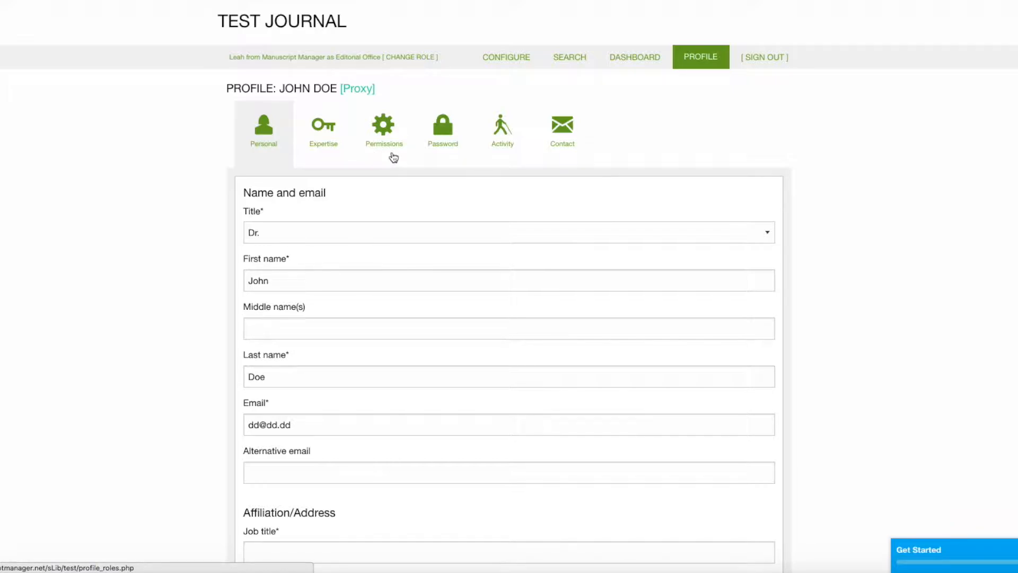
- On the Permissions tab, set status to 'Editorial board or frequent reviewer' and Update
left_click(384, 125)
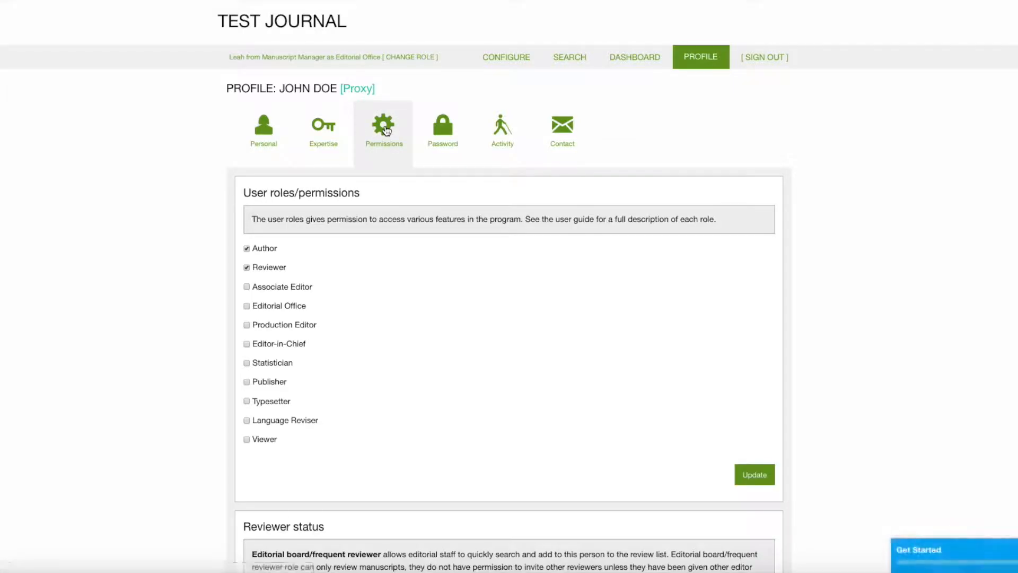
scroll(818, 137, "down", 2)
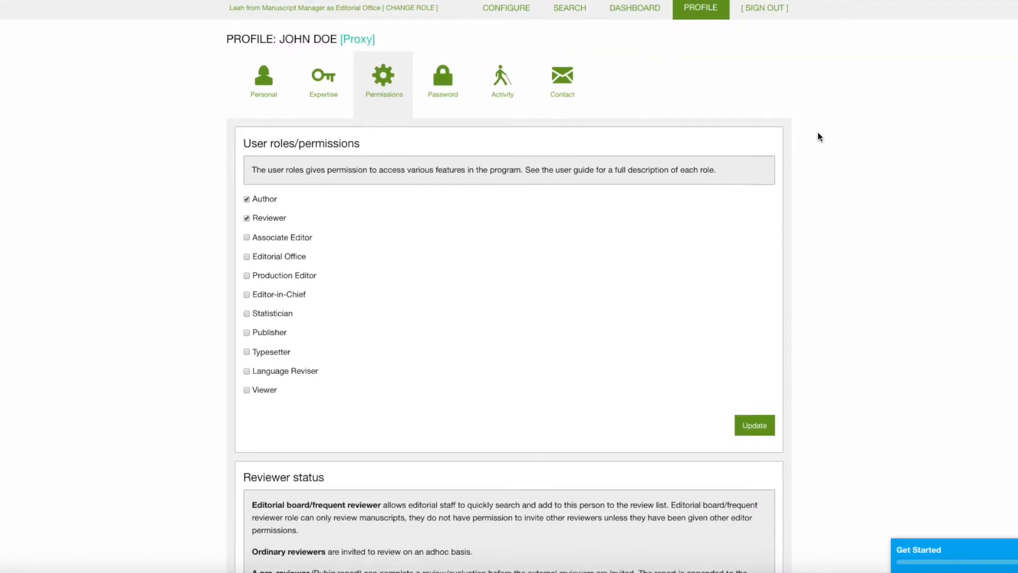
scroll(818, 136, "down", 3)
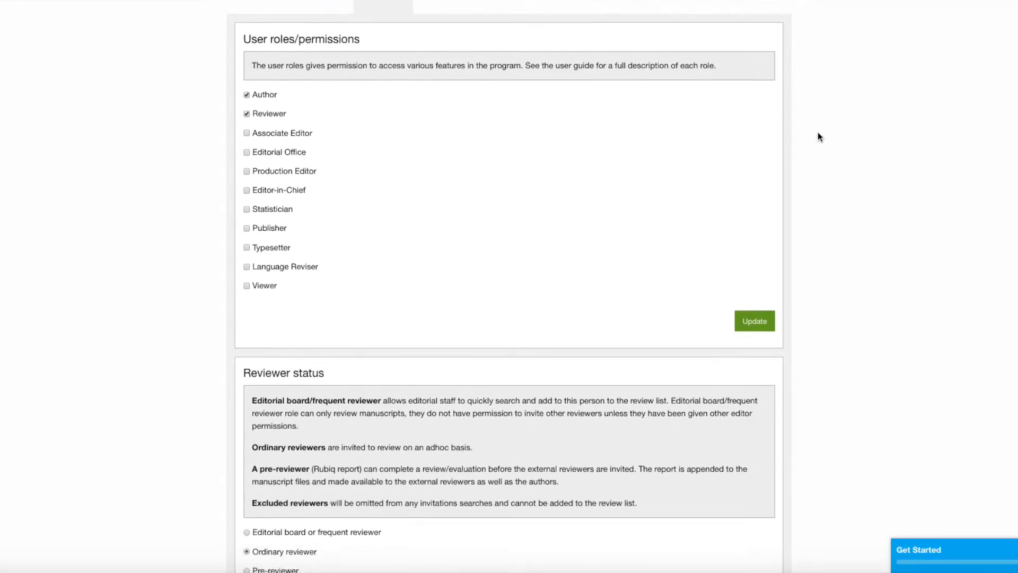
scroll(819, 137, "down", 4)
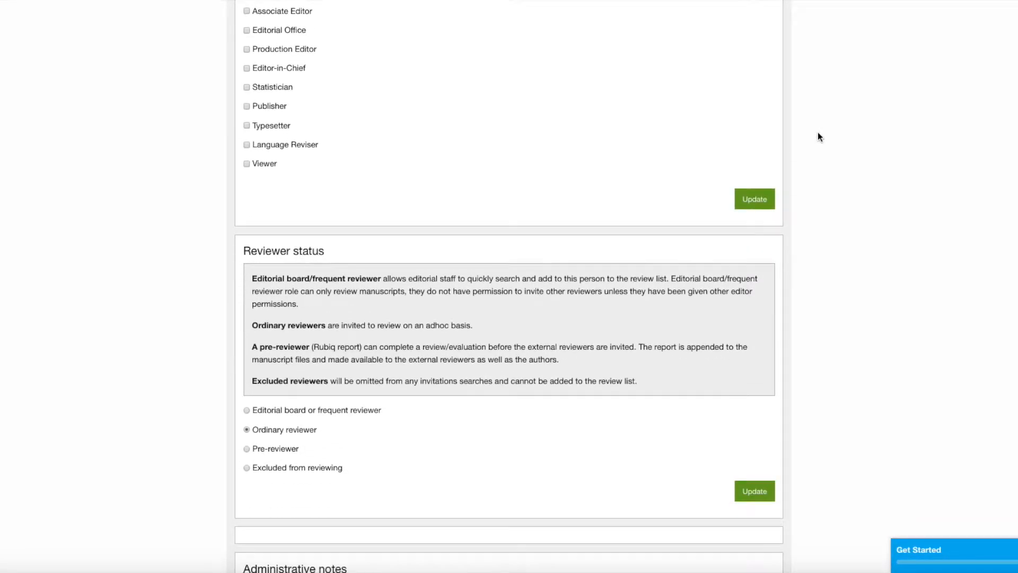
scroll(817, 136, "up", 5)
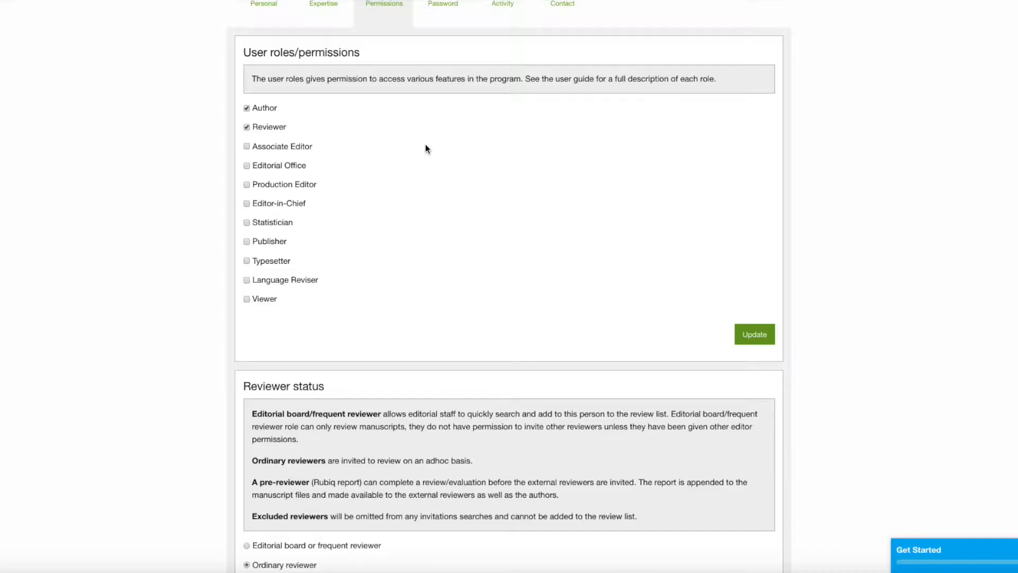
scroll(882, 173, "down", 3)
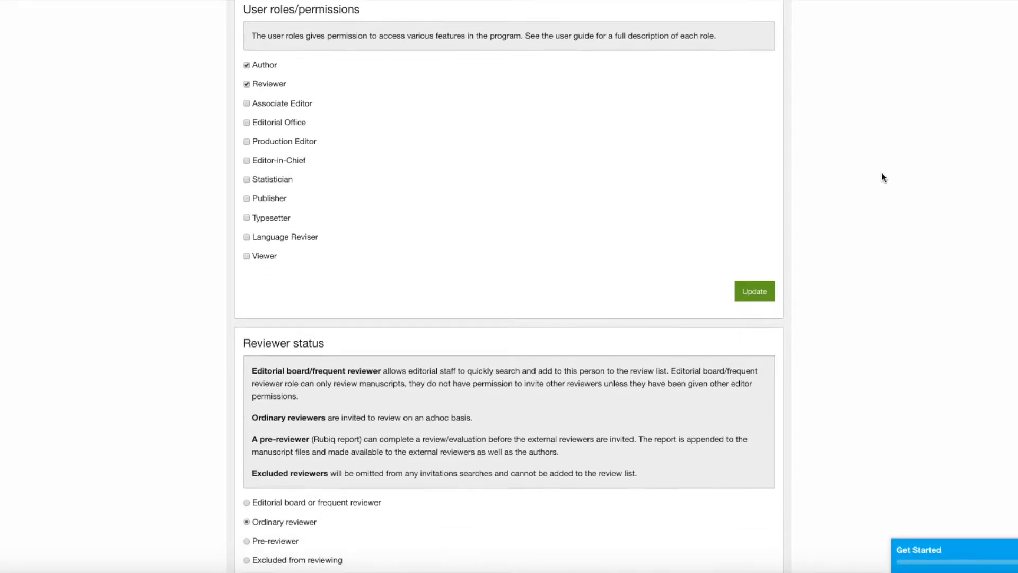
scroll(882, 175, "down", 5)
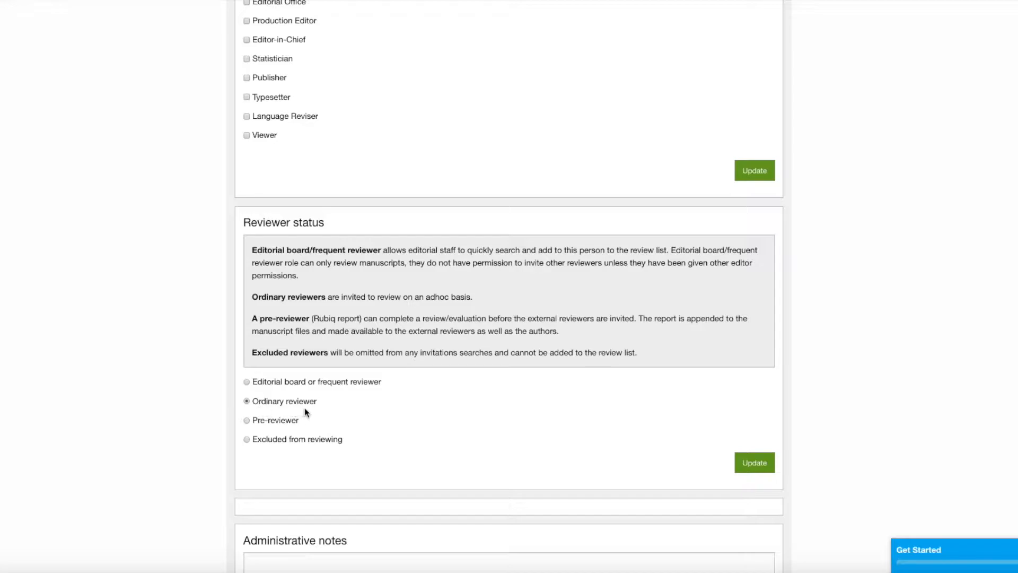
left_click(247, 382)
left_click(760, 471)
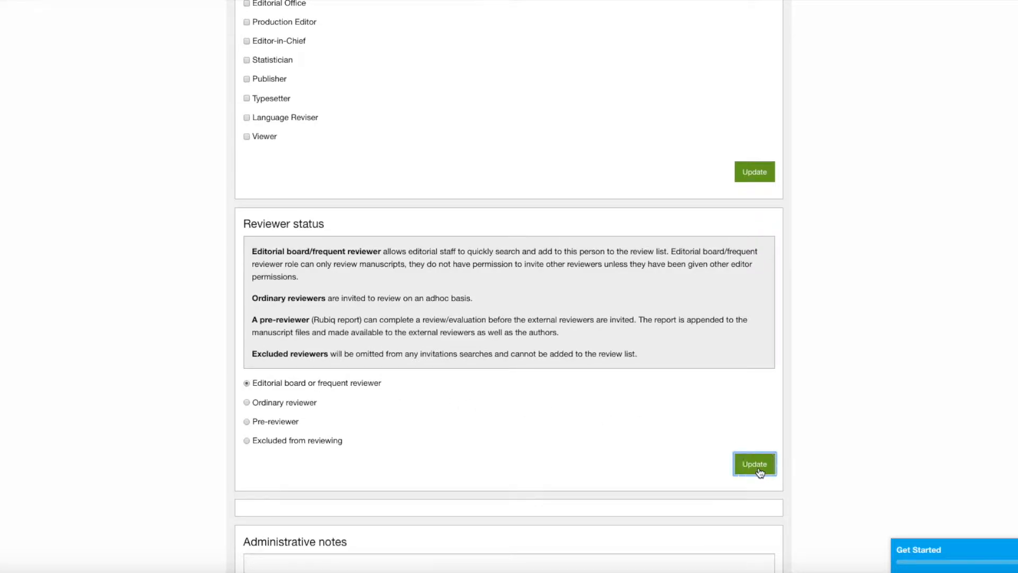
scroll(759, 468, "up", 8)
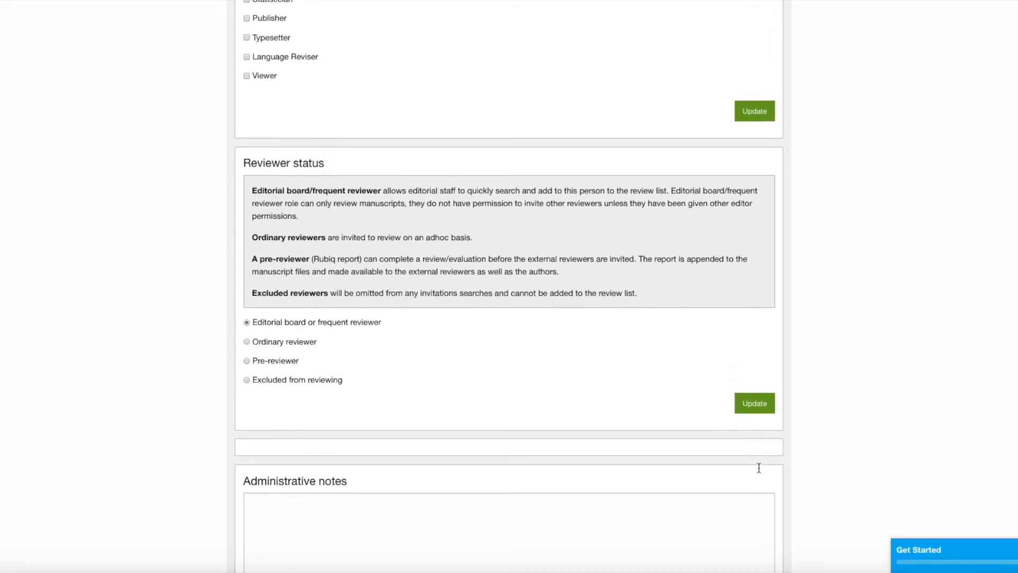
scroll(760, 472, "up", 2)
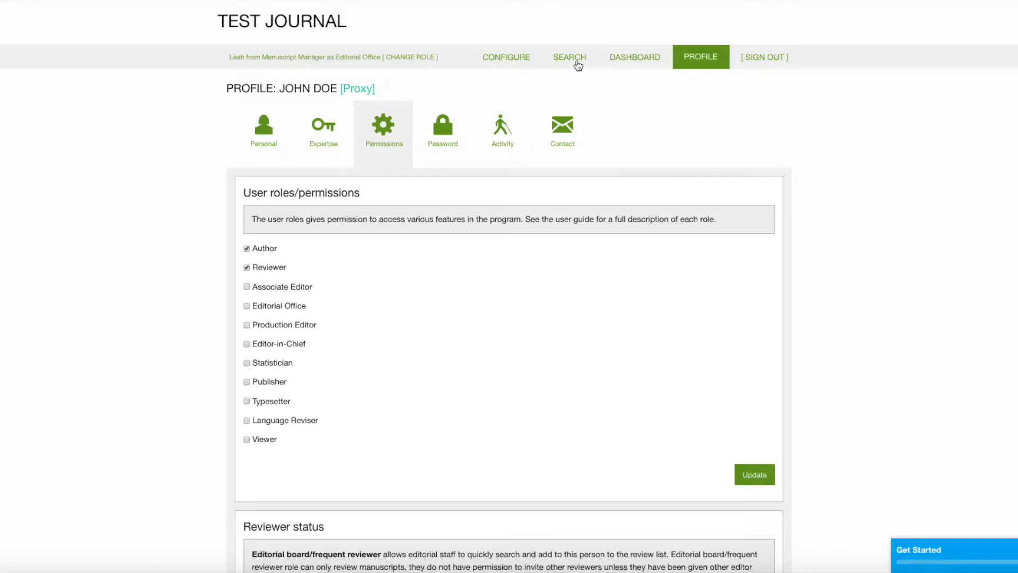
- Go to Configure > Reviewers and start a new reviewer entry
left_click(516, 57)
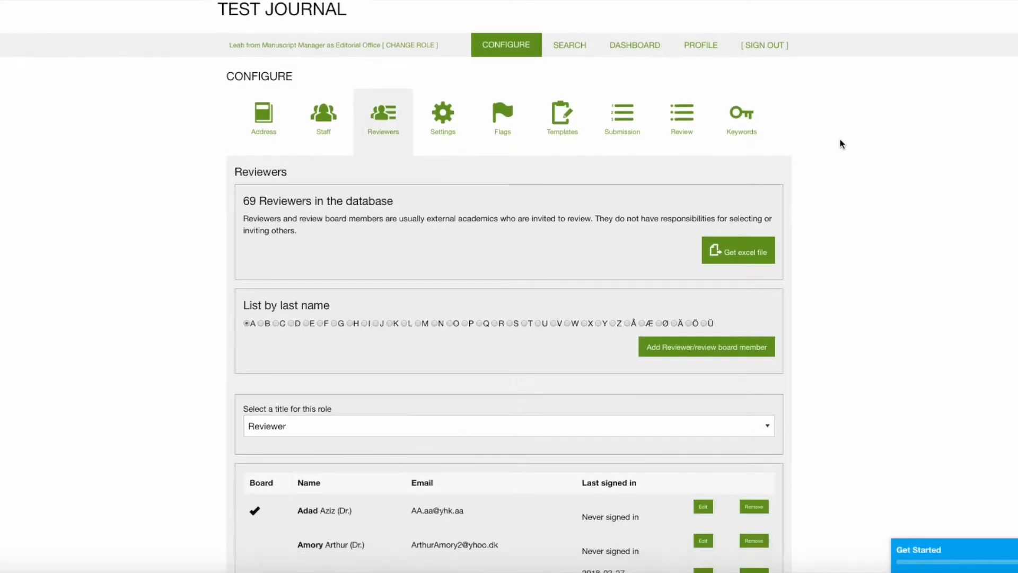
scroll(840, 140, "down", 1)
scroll(841, 140, "up", 1)
scroll(840, 140, "down", 1)
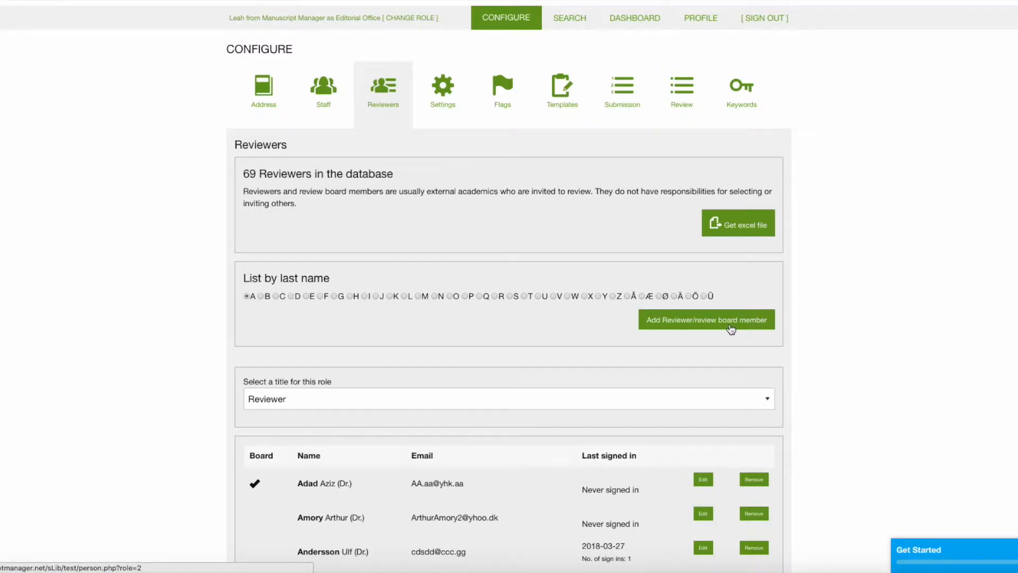
left_click(699, 328)
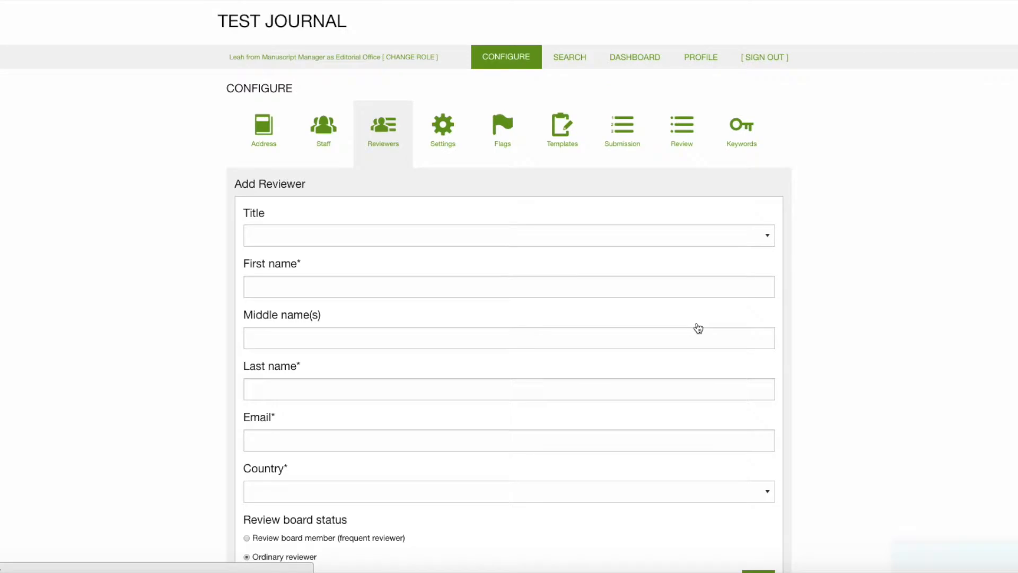
scroll(720, 254, "down", 1)
scroll(721, 257, "down", 1)
- Set the title to Prof. and enter the new reviewer's first and last name
left_click(748, 177)
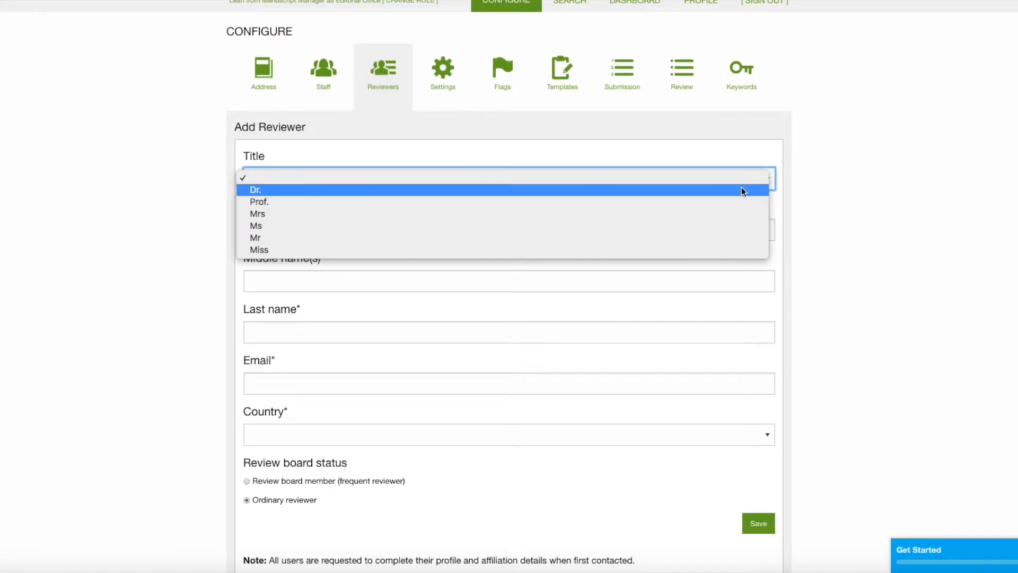
left_click(530, 202)
left_click(457, 231)
left_click(425, 332)
- Enter the e-mail, set country to Bahamas, mark as Review board member, and save
scroll(366, 370, "down", 1)
left_click(366, 371)
type("ev")
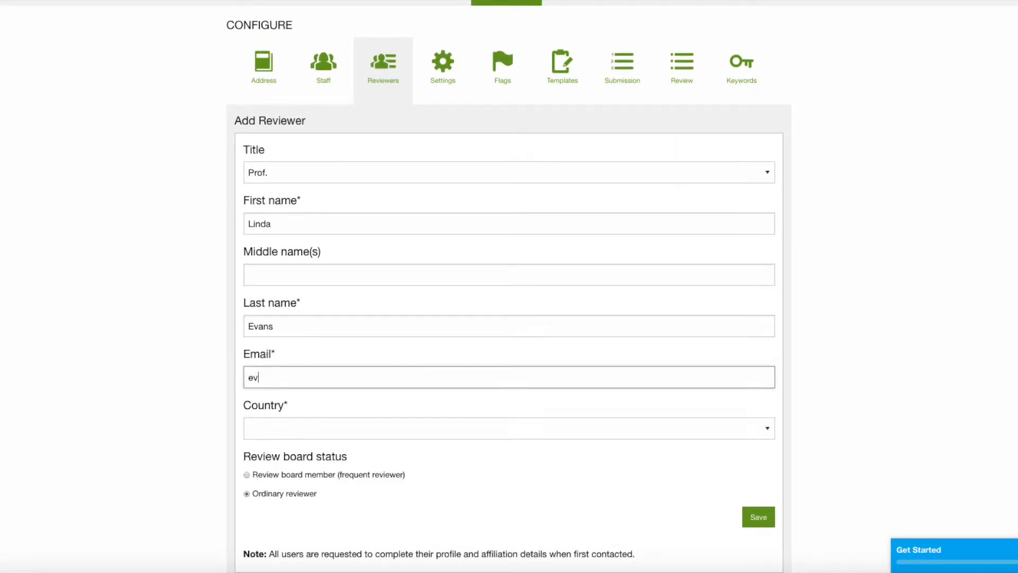
type("@ev.cc")
left_click(317, 426)
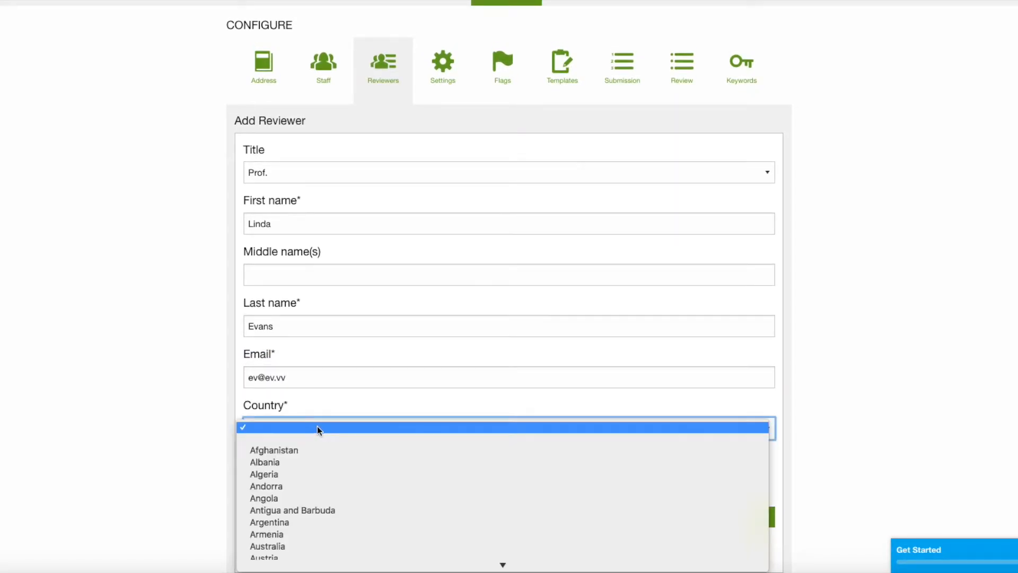
left_click(301, 526)
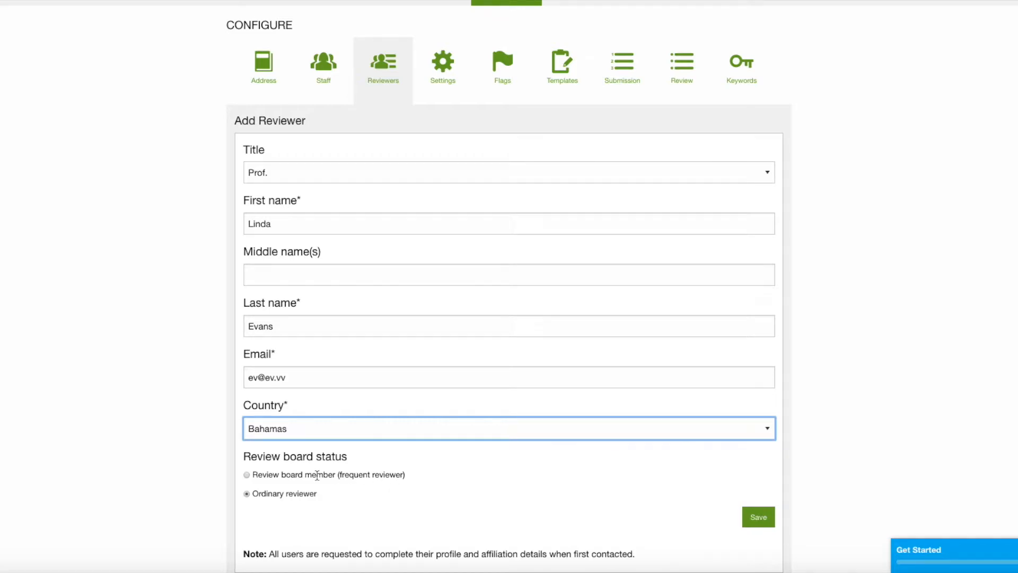
left_click(246, 475)
left_click(758, 518)
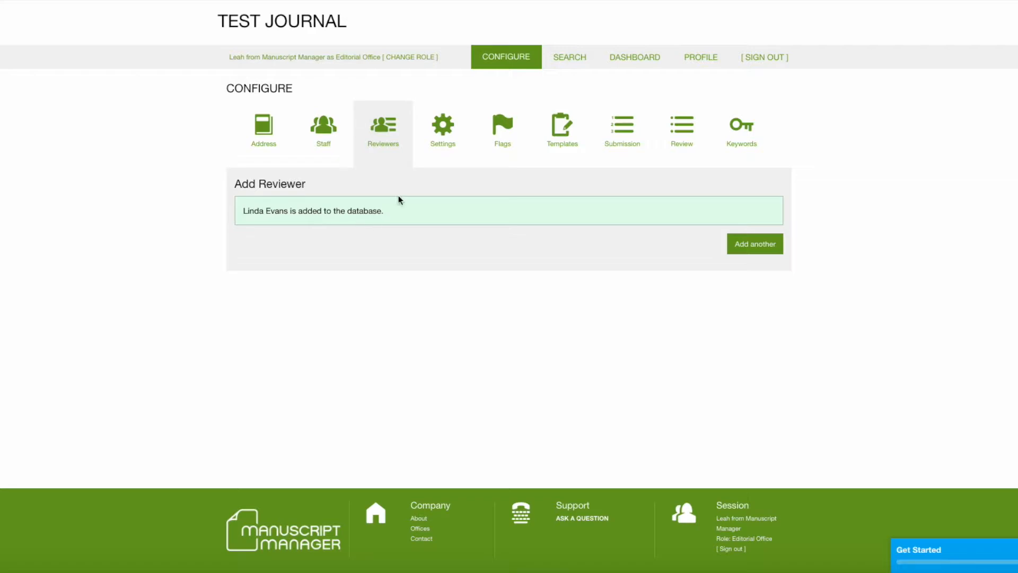
- List reviewers with last names starting with E, showing the new Prof. ticked as board member
left_click(574, 60)
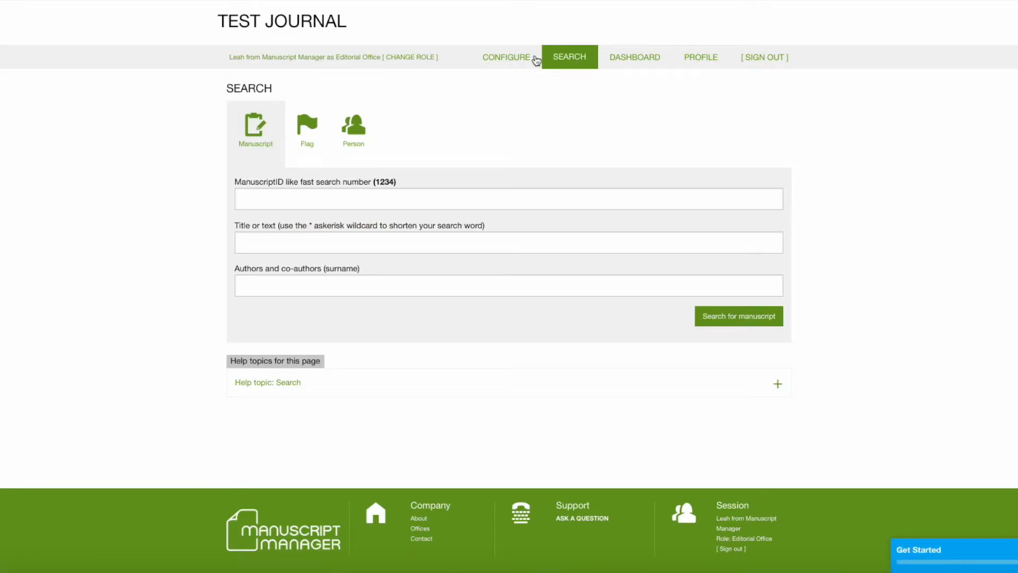
left_click(512, 60)
left_click(379, 132)
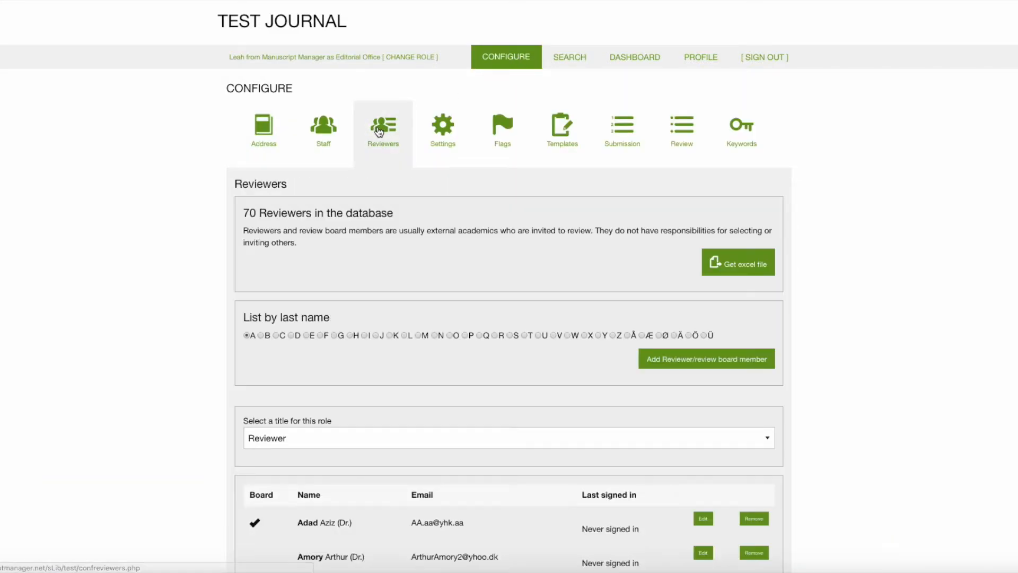
left_click(307, 335)
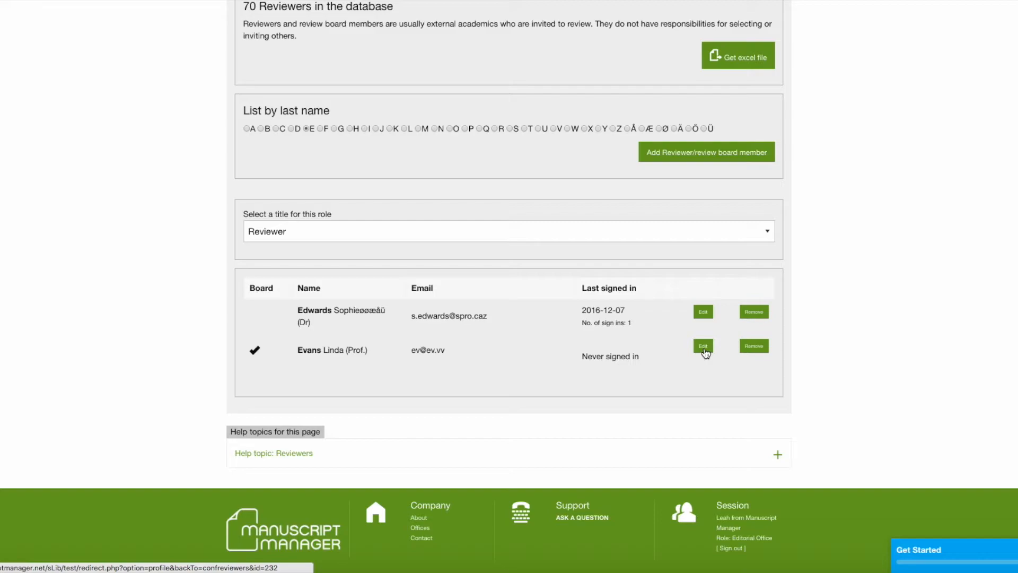
scroll(655, 342, "up", 4)
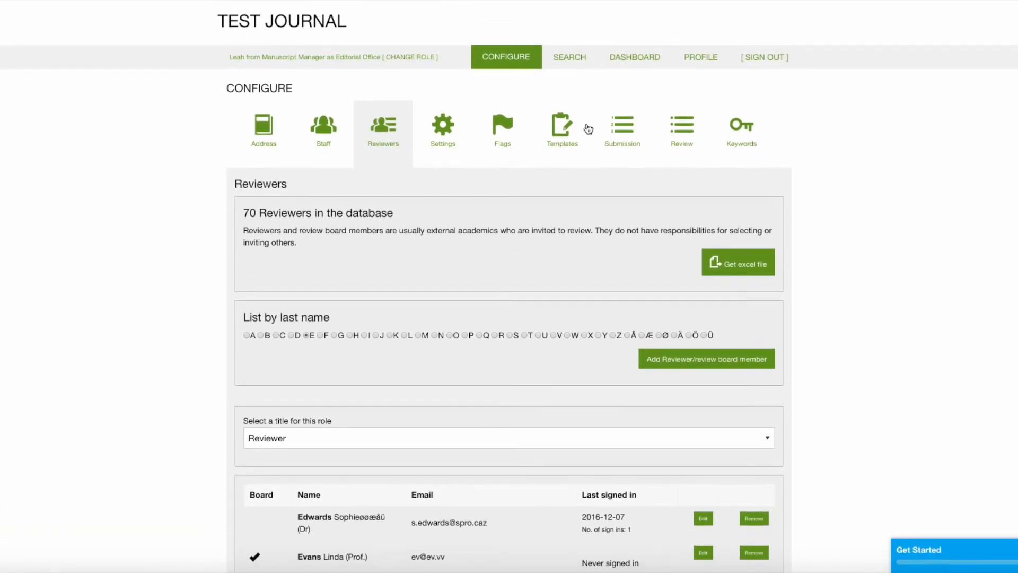
- Run a Person search for the new professor's last name
left_click(572, 60)
left_click(355, 132)
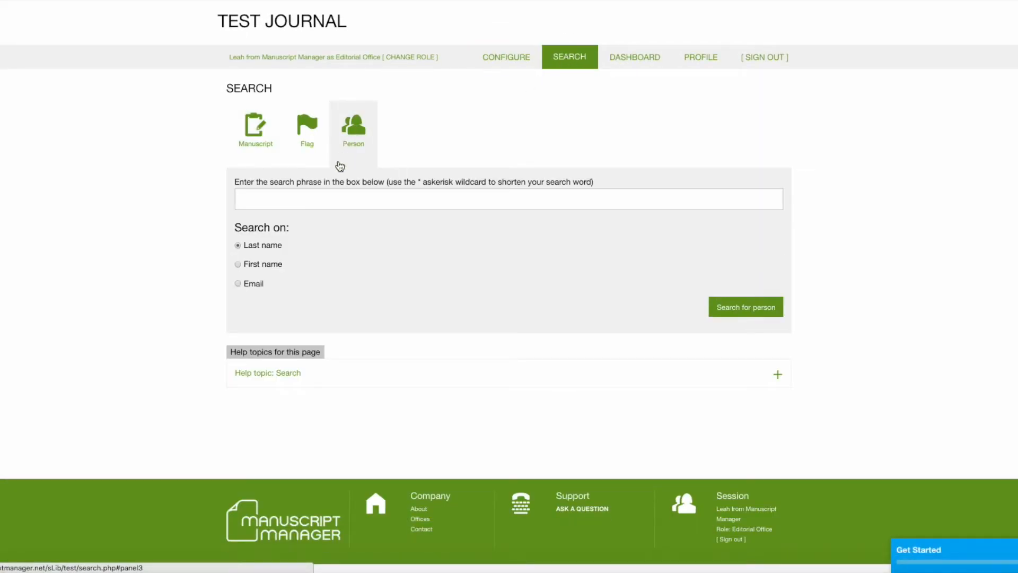
left_click(321, 199)
type("evan")
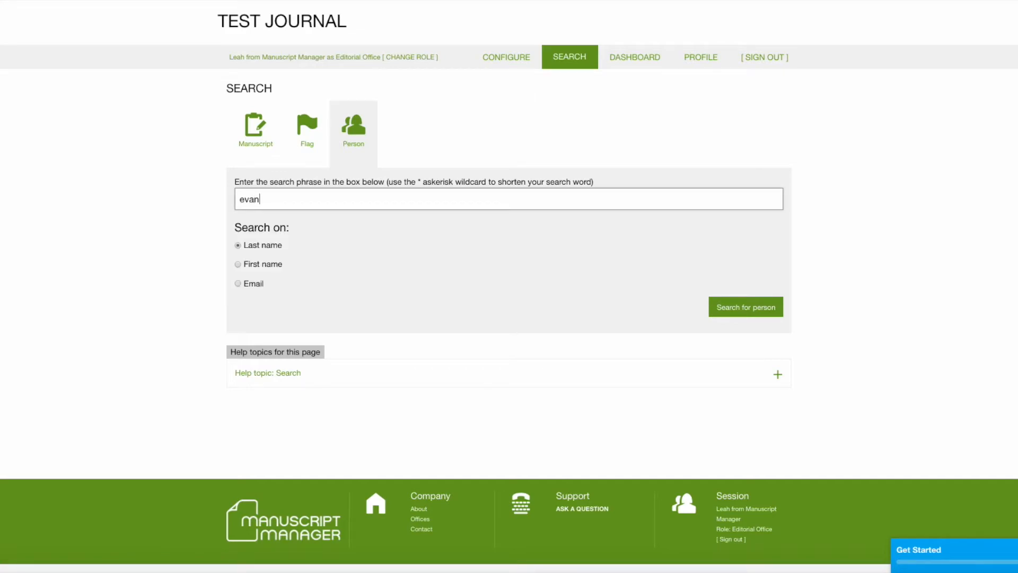
type("s")
left_click(724, 309)
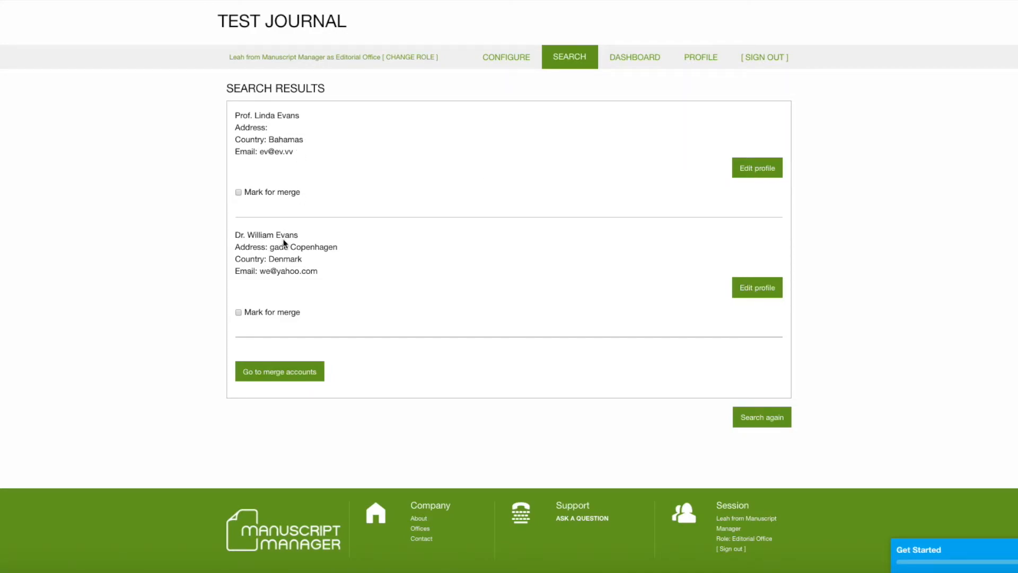
- Open the professor's profile Permissions, showing Author, Reviewer and editorial board status
left_click(748, 169)
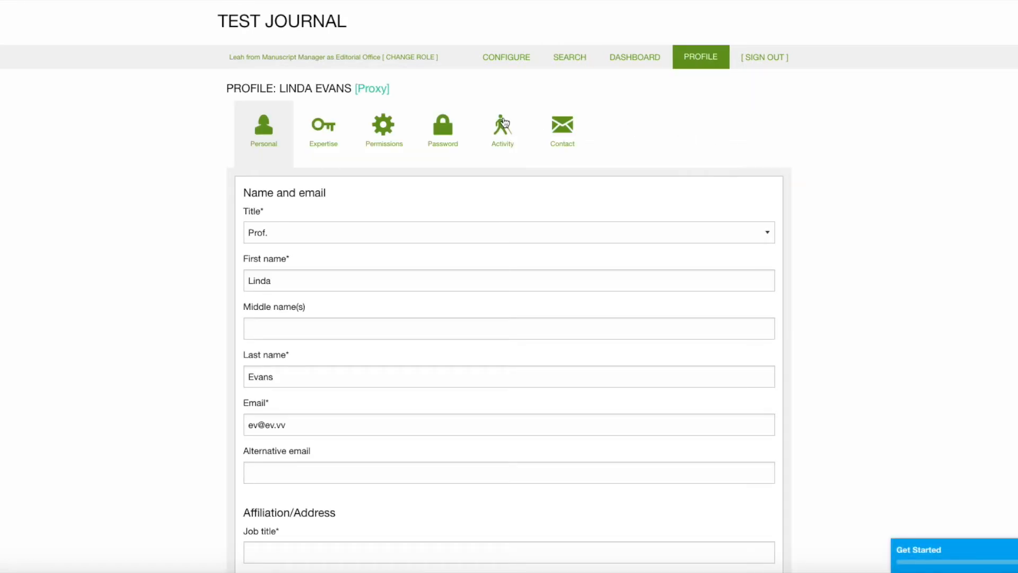
left_click(383, 127)
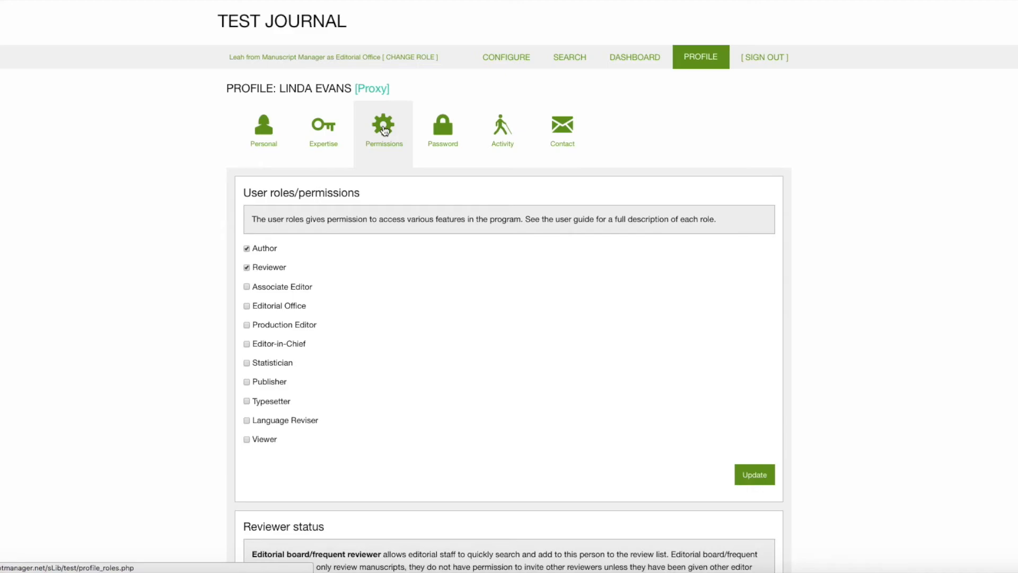
scroll(699, 146, "down", 1)
scroll(698, 143, "down", 4)
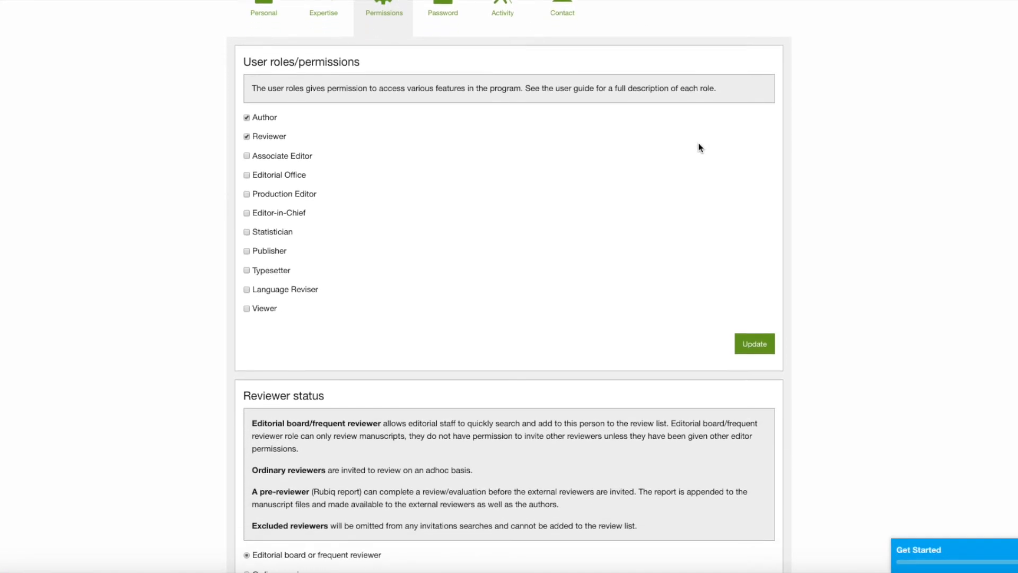
scroll(698, 144, "down", 1)
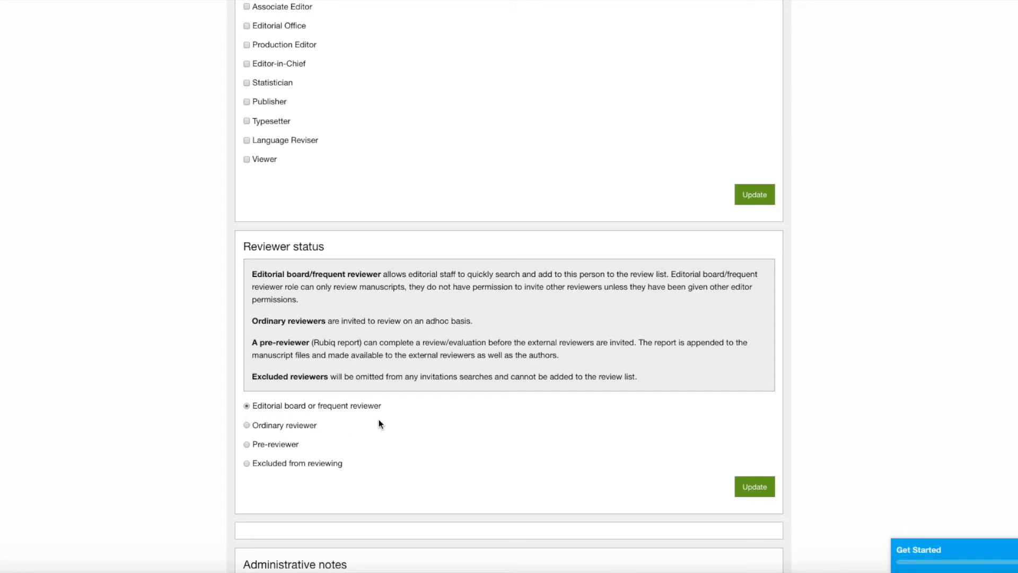
scroll(885, 416, "up", 5)
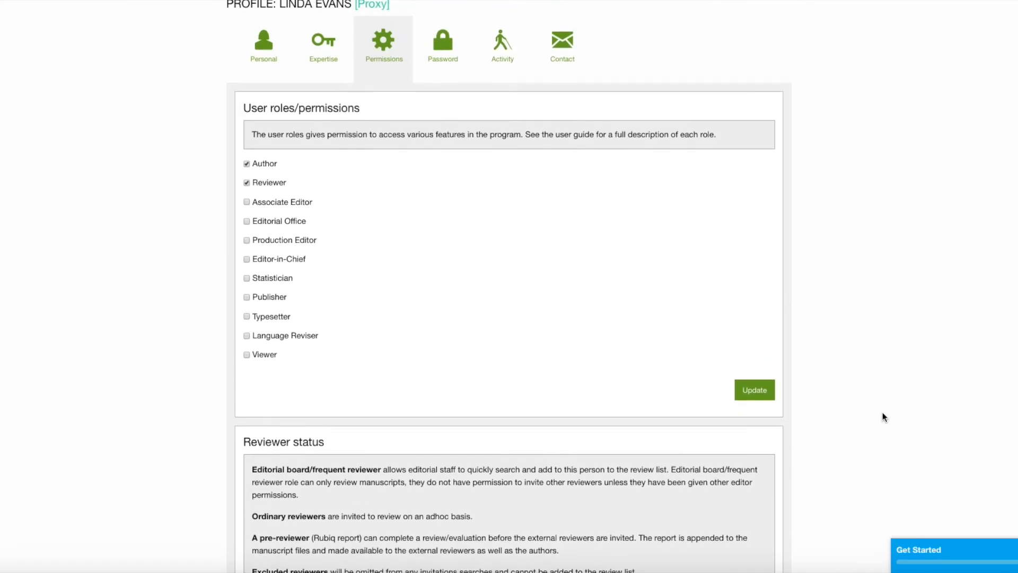
scroll(882, 412, "up", 1)
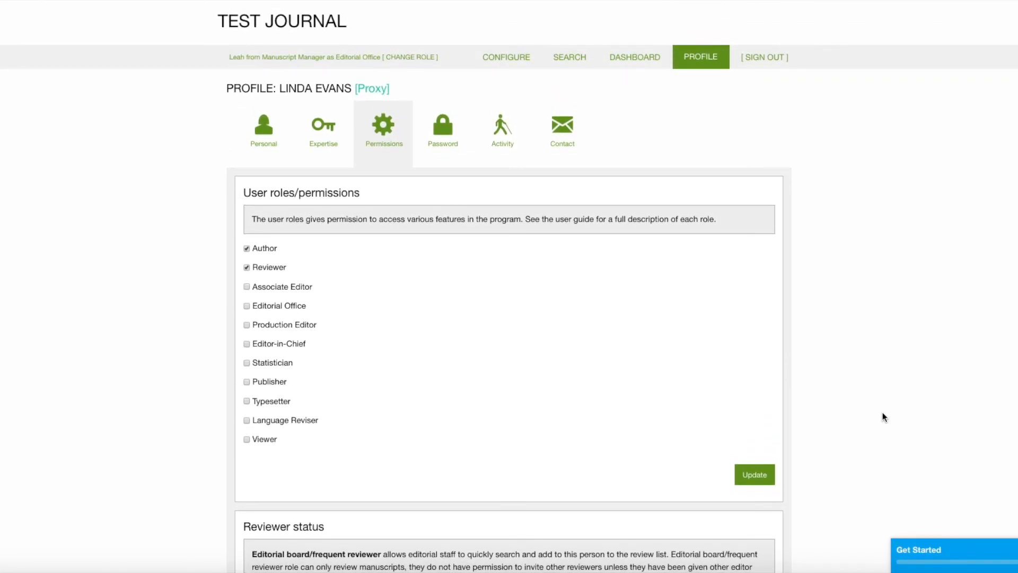